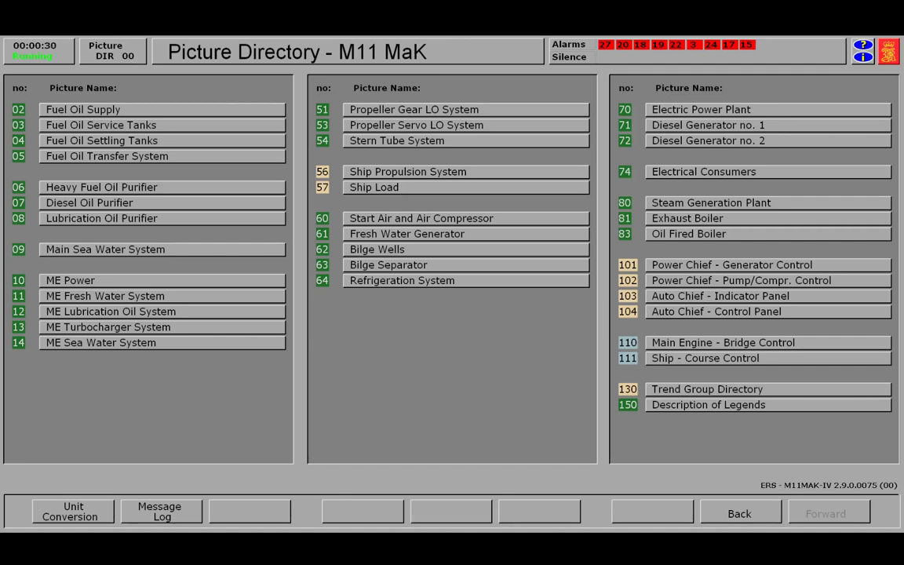
Review the Steam Generation Plant, Oil Fired Boiler, Start Air and Air Compressor, and Diesel Generator no. 1 pictures from the directory.
click(675, 202)
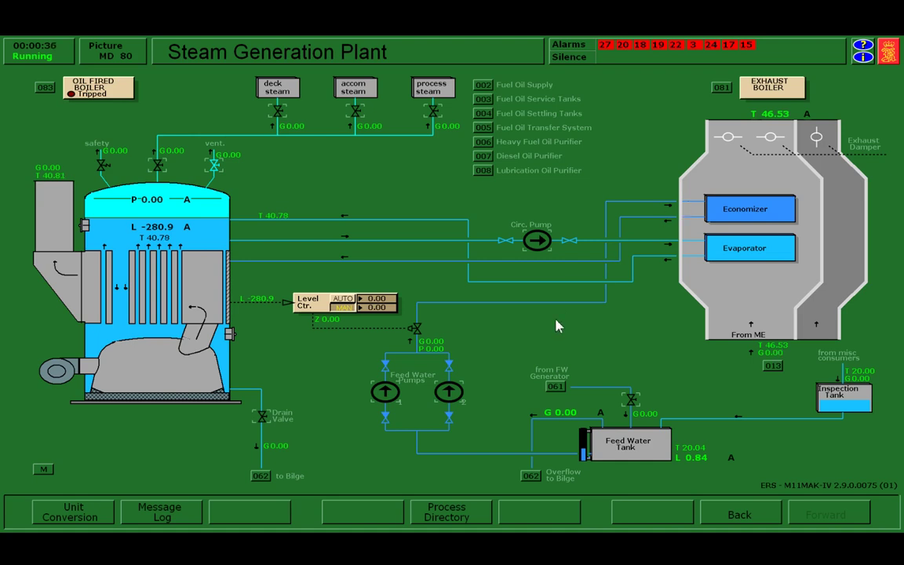
key(Page_Down)
key(Page_Down)
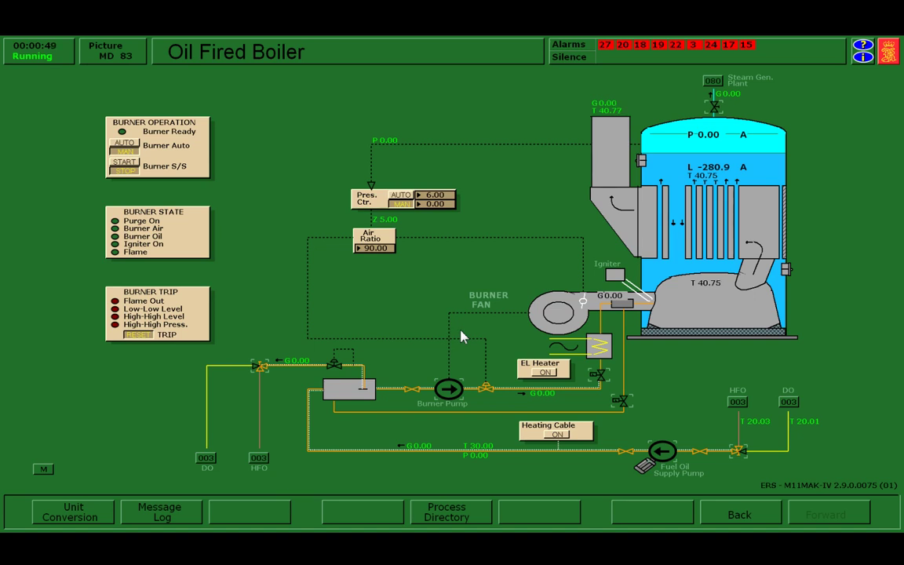
key(F5)
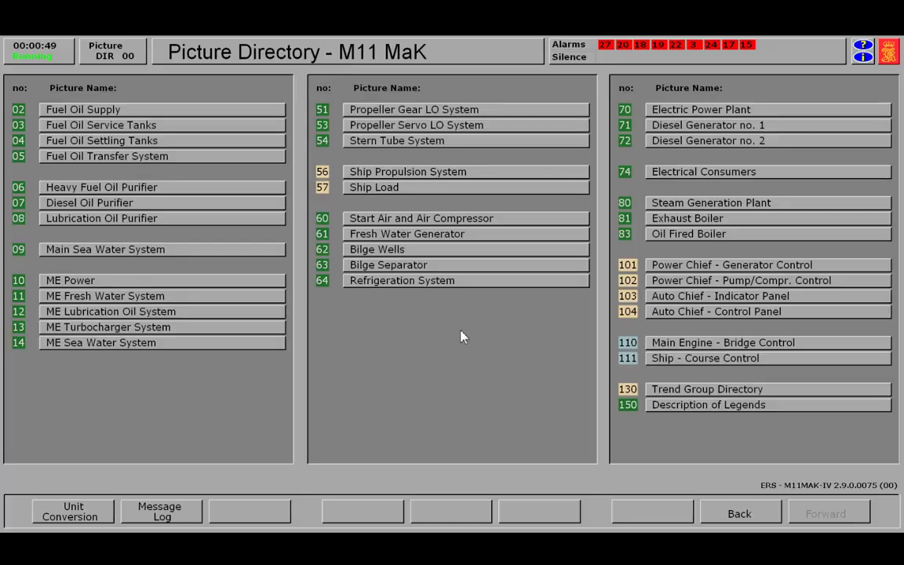
click(437, 226)
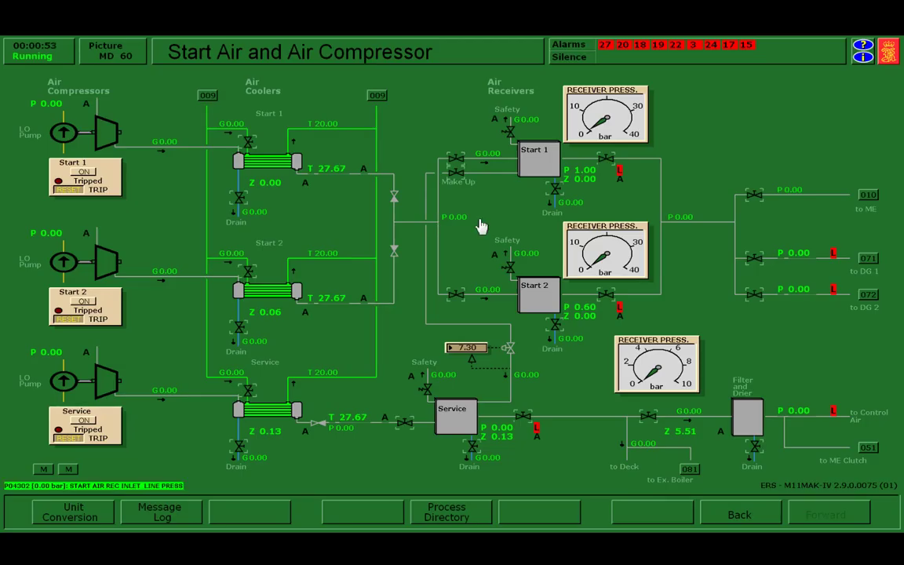
key(F5)
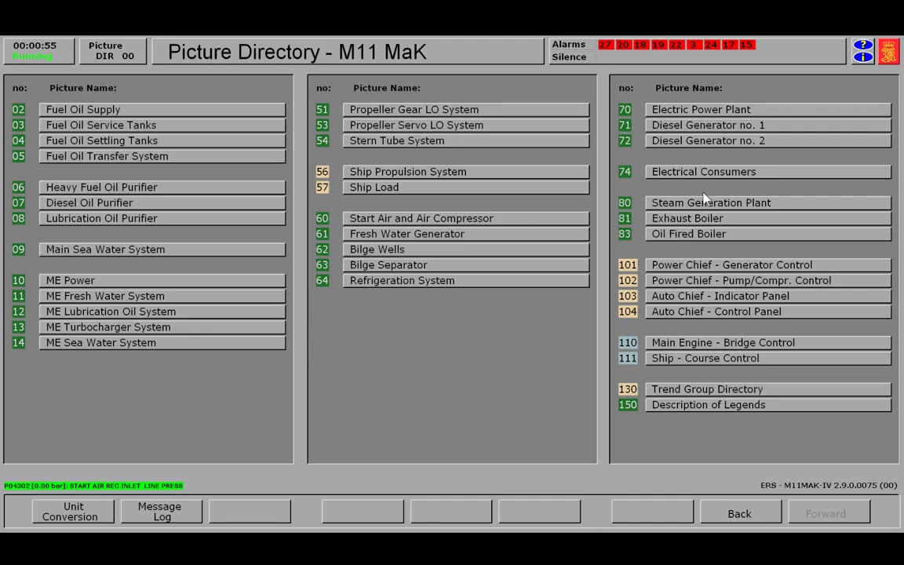
click(713, 130)
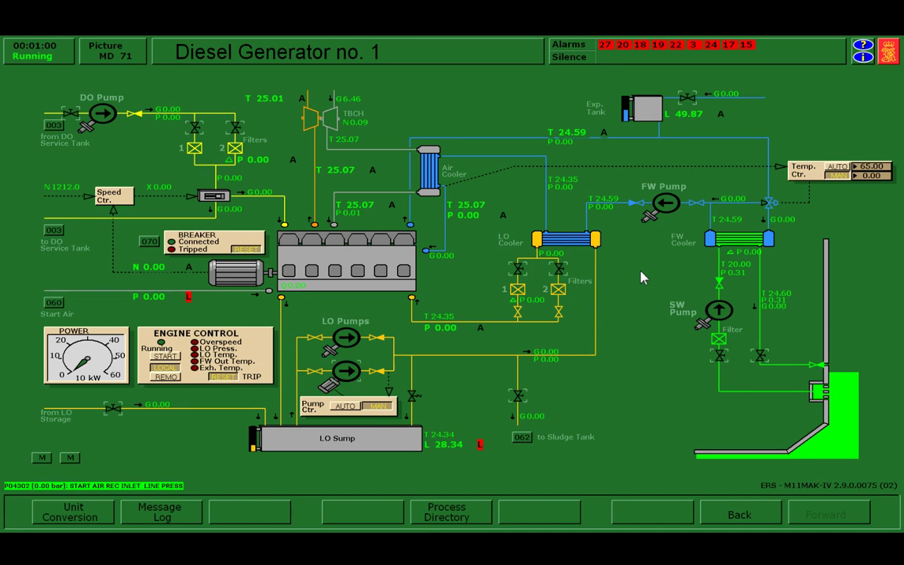
key(F5)
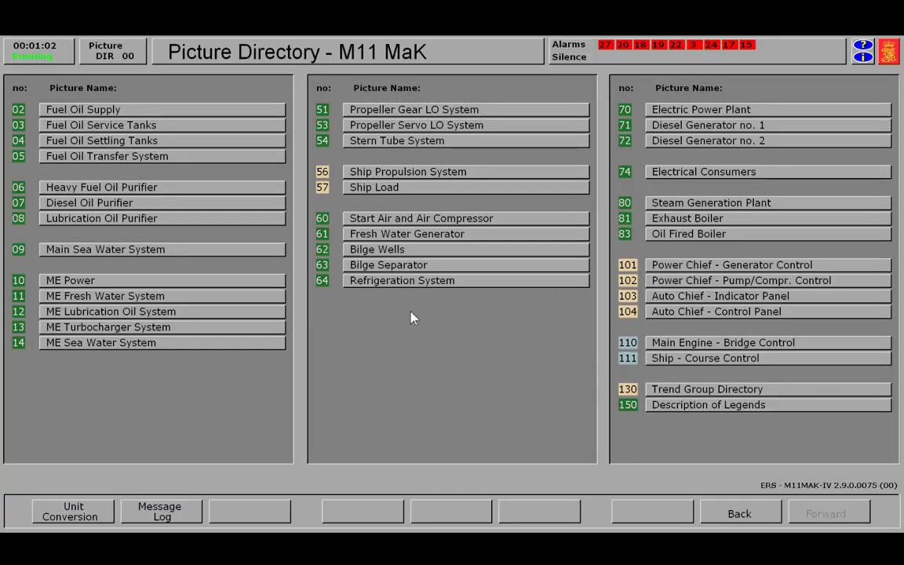
In the Main Sea Water System, start the auxiliary pump and open the suction sea chest, Air Compr. supply and overboard valves.
click(431, 226)
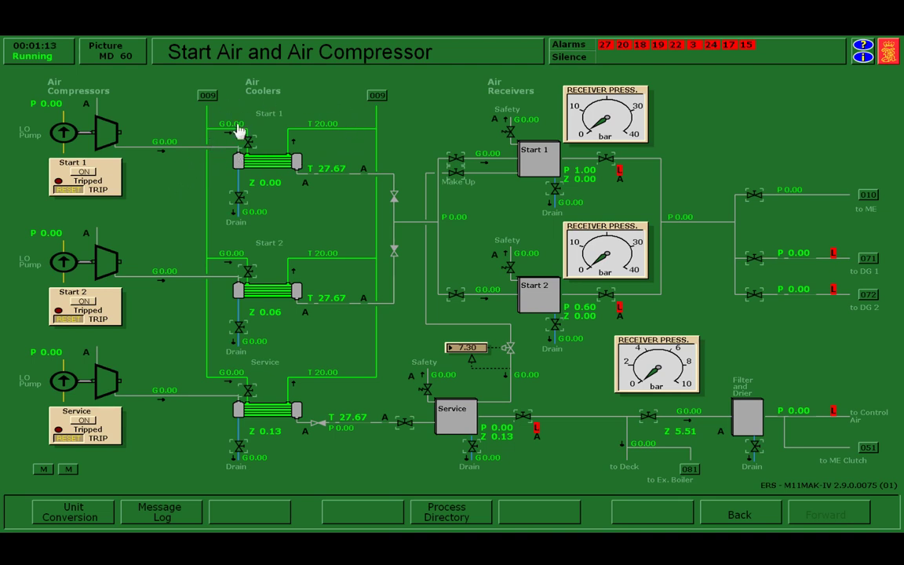
click(209, 97)
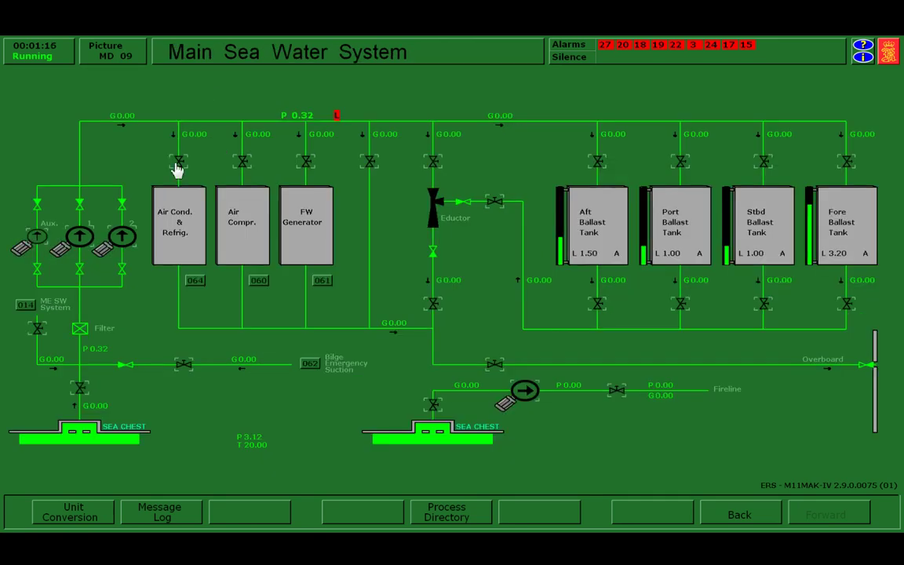
click(80, 388)
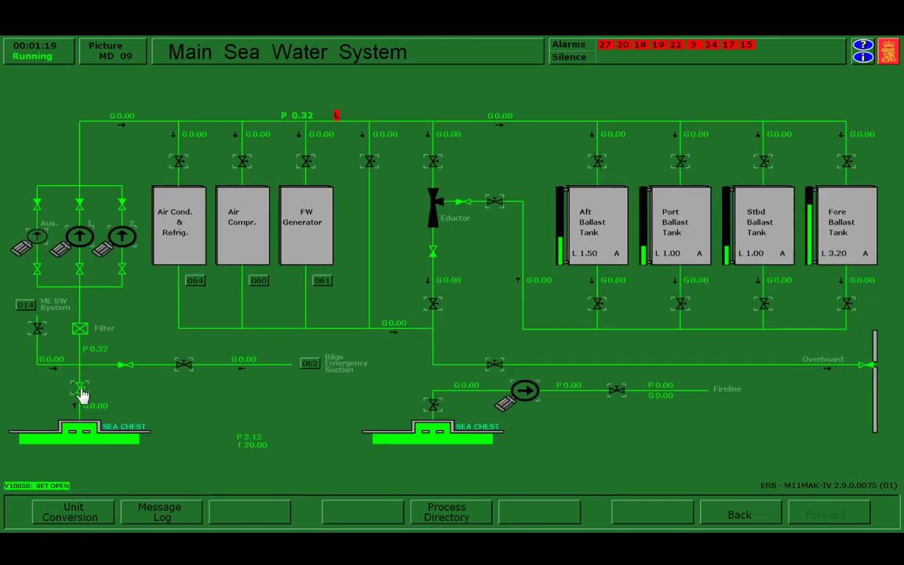
click(36, 236)
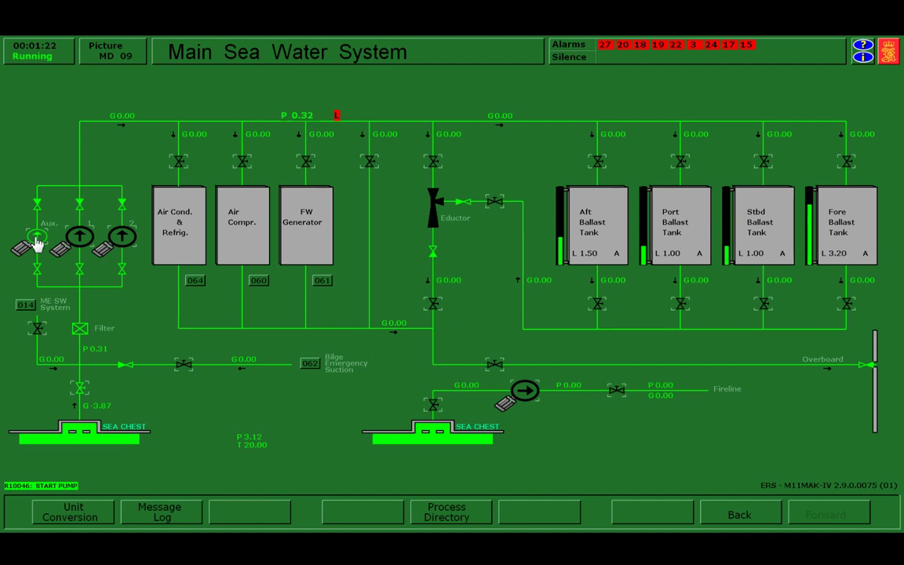
click(244, 163)
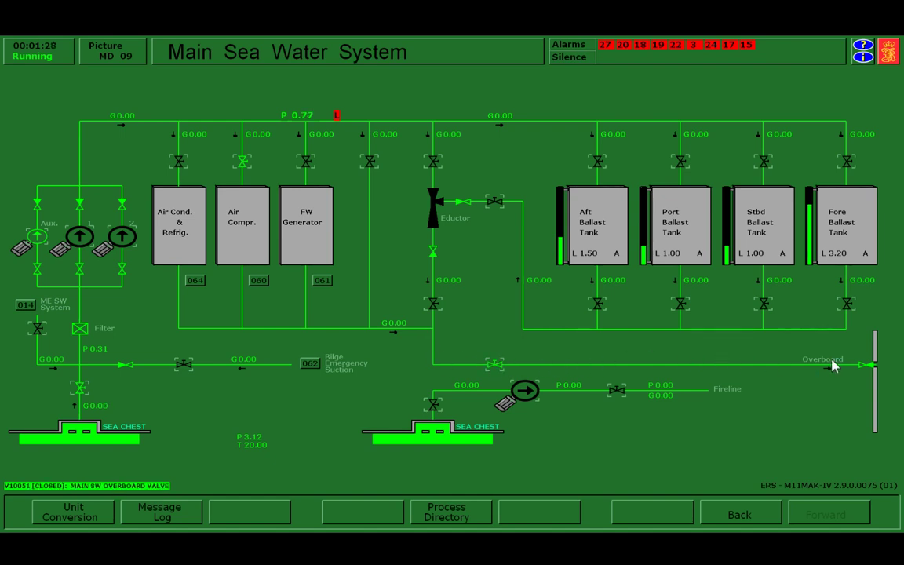
On the Start Air and Air Compressor picture, open the cooling water valves to the Start 1, Start 2 and Service air coolers.
click(260, 281)
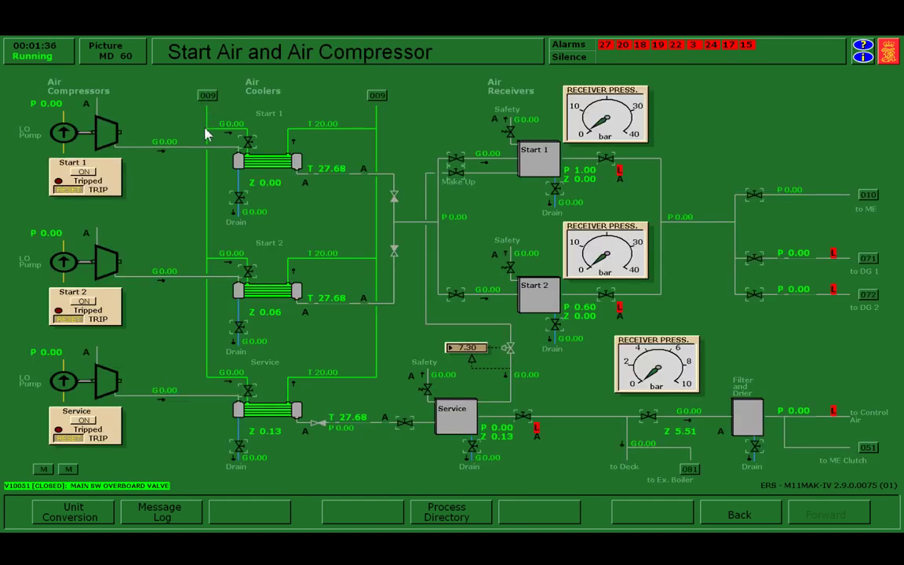
click(247, 144)
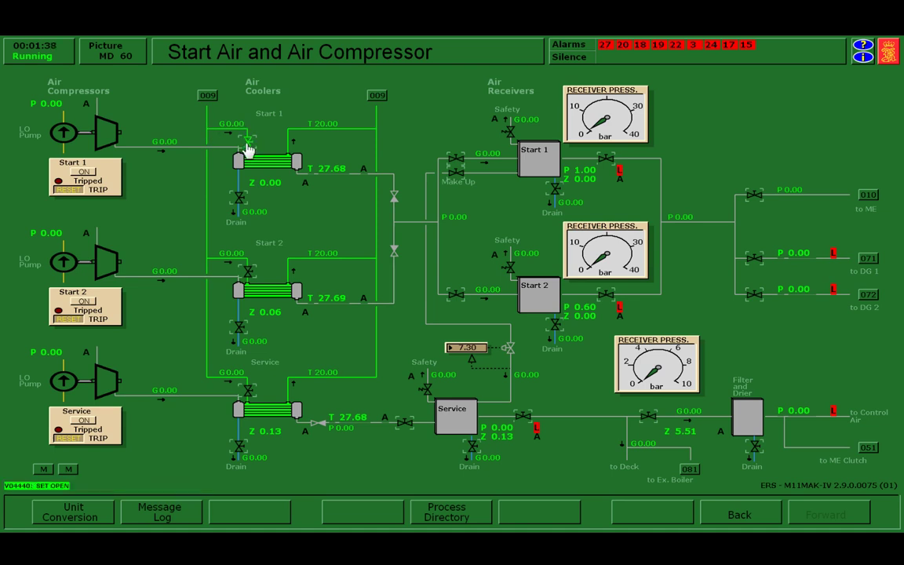
click(248, 274)
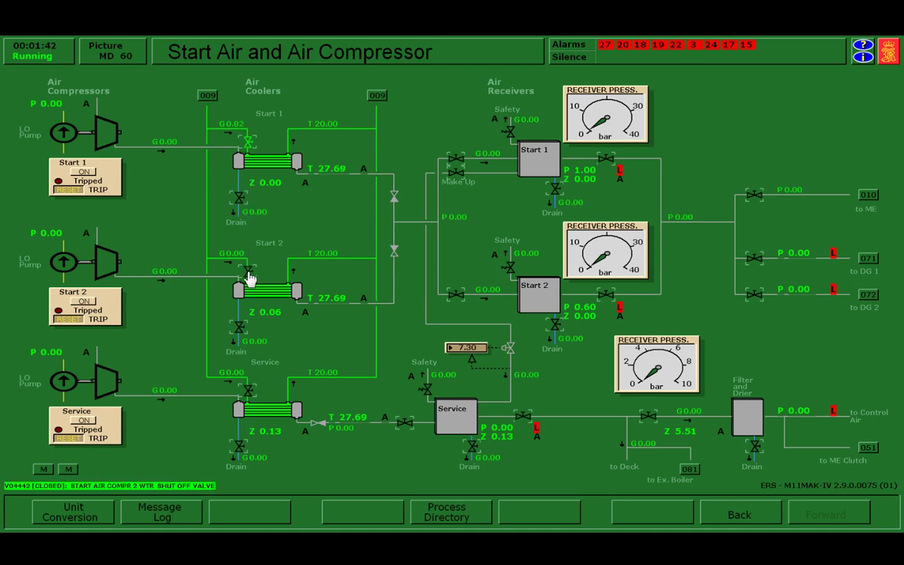
click(249, 394)
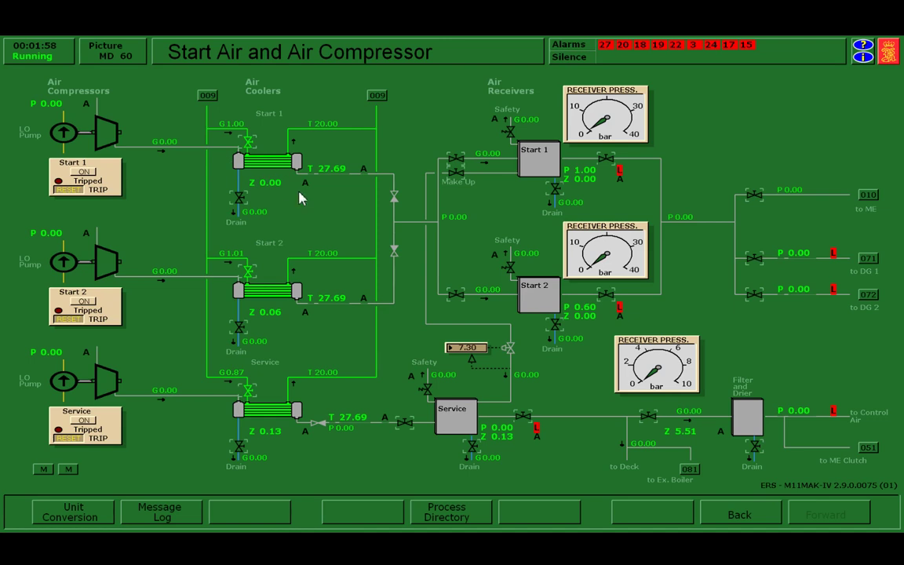
Open the Start 1 receiver's inlet and outlet valves and the DG 1 air supply valve, and run the Start 1 compressor.
click(459, 167)
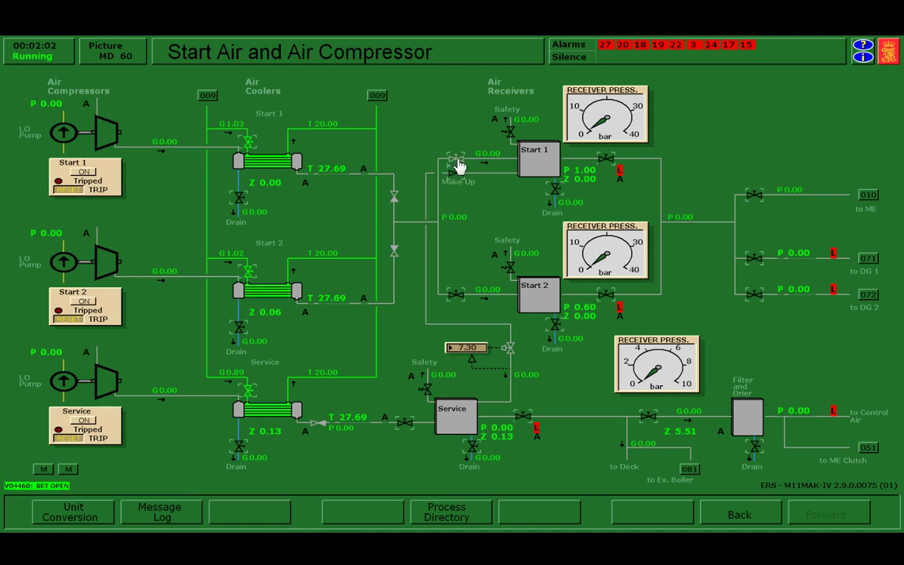
click(608, 162)
click(760, 265)
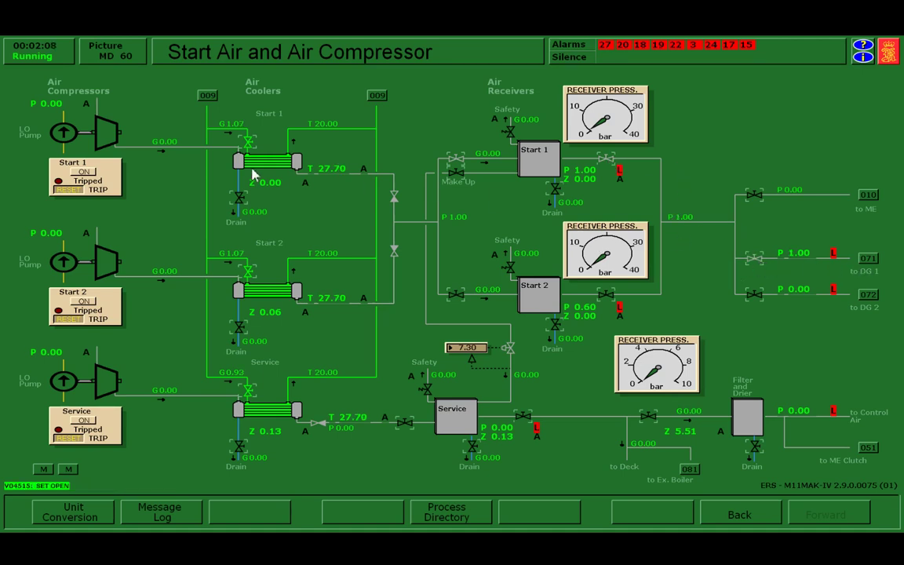
click(84, 172)
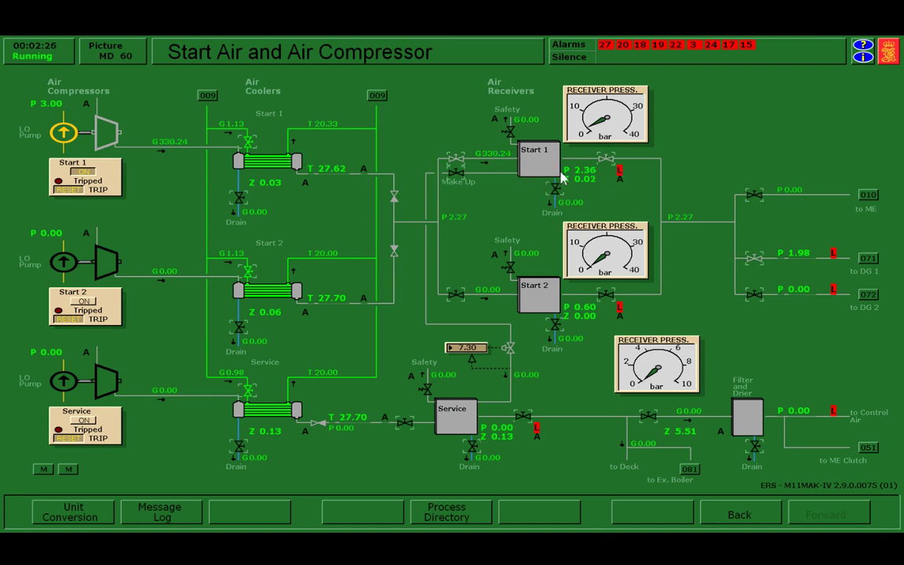
Set Start Air Compr. 1 to AUTO on the Power Chief - Pump/Compr. Control picture.
right_click(697, 158)
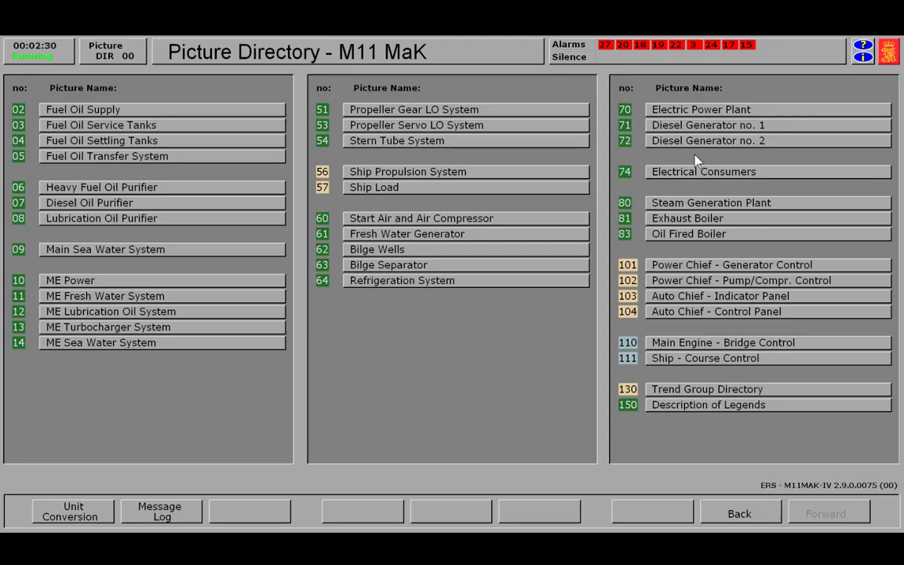
click(721, 280)
click(864, 128)
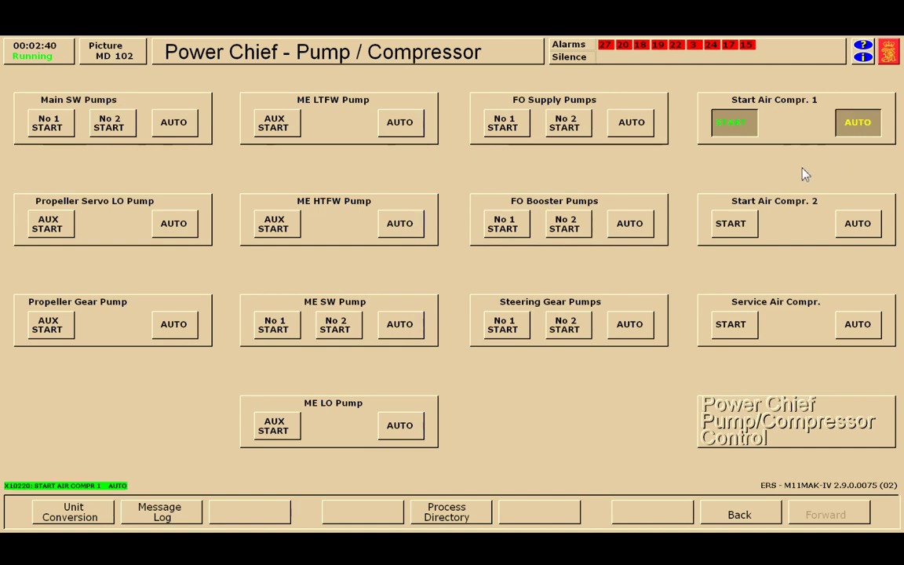
Back on the Start Air picture, run the Start 2 and Service compressors and open the service receiver's inlet, outlet and control air drier valves.
key(alt+Left)
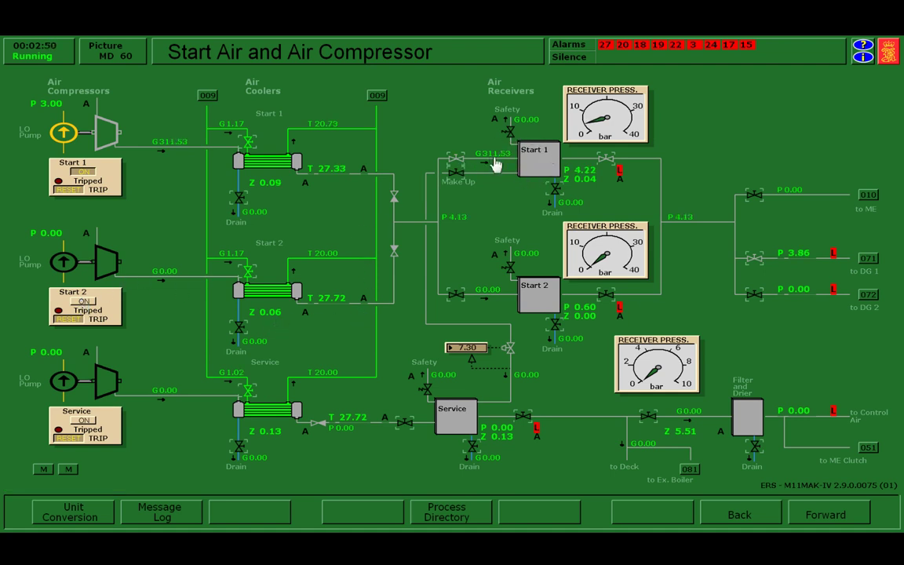
click(84, 302)
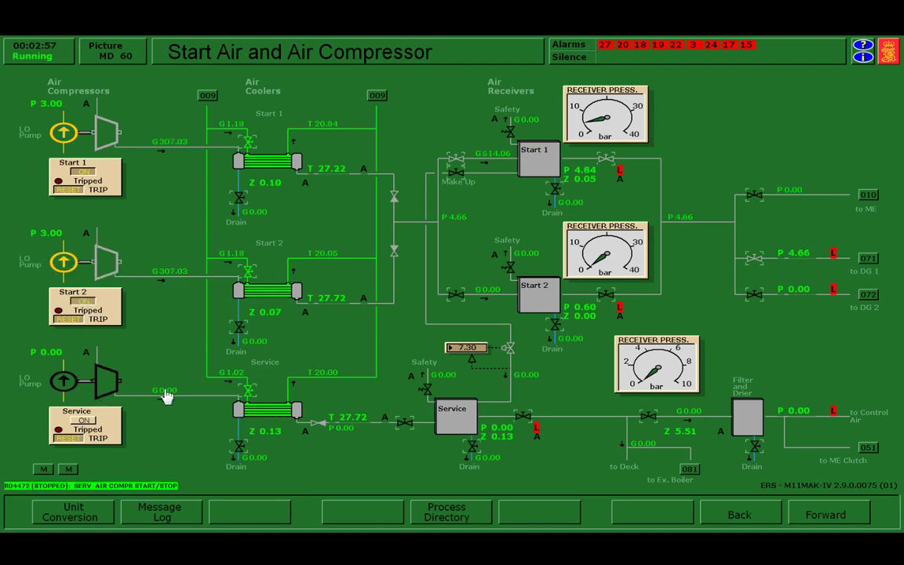
click(403, 424)
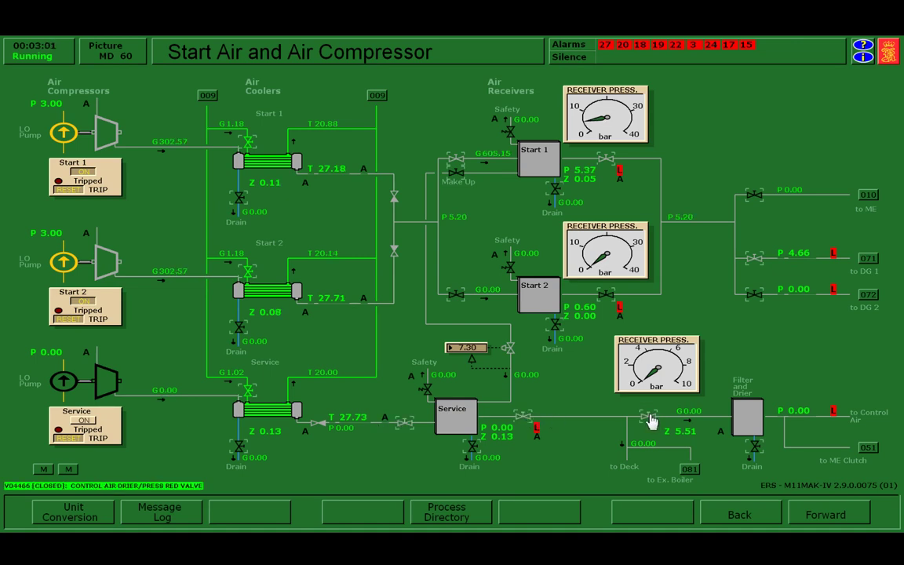
click(108, 379)
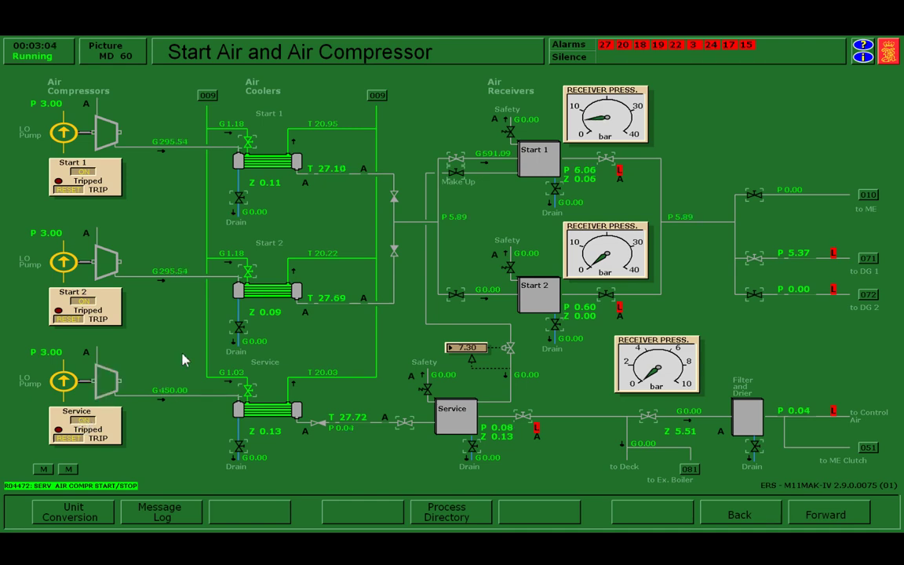
Set Start Air Compr. 2 and Service Air Compr. to AUTO in Power Chief - Pump / Compressor.
key(alt+Tab)
click(875, 229)
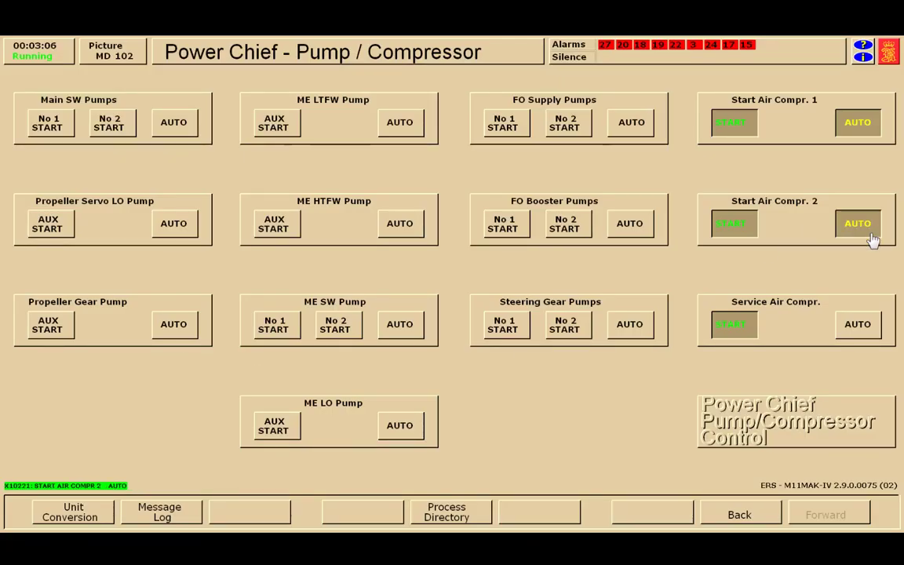
click(861, 328)
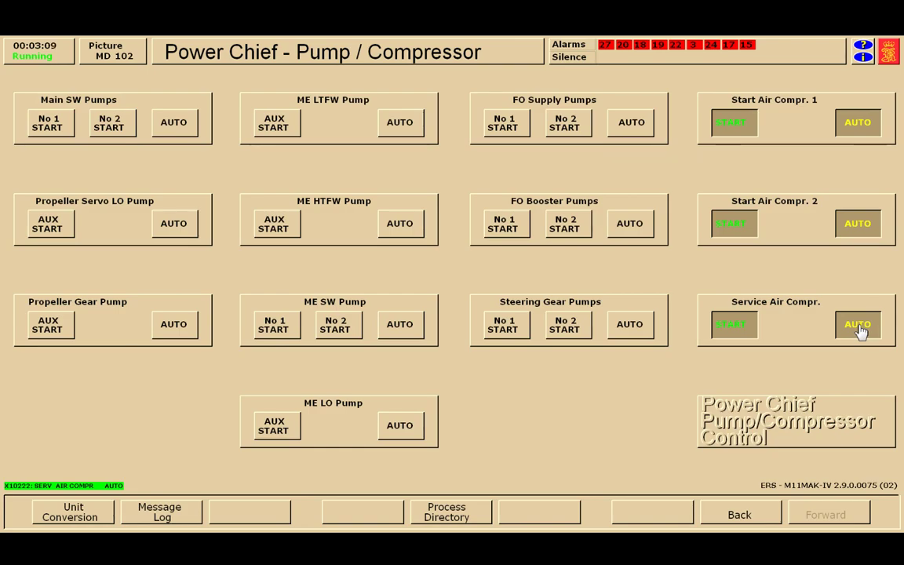
On the Diesel Generator no. 1 picture, fill the LO sump from LO storage to a level of about 32.8 and close the filling valve.
key(alt+Tab)
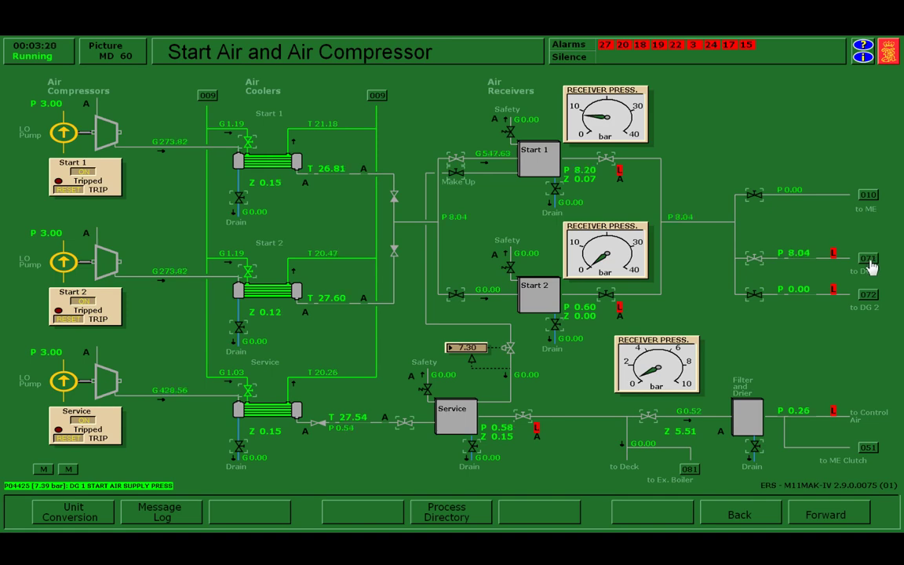
click(869, 263)
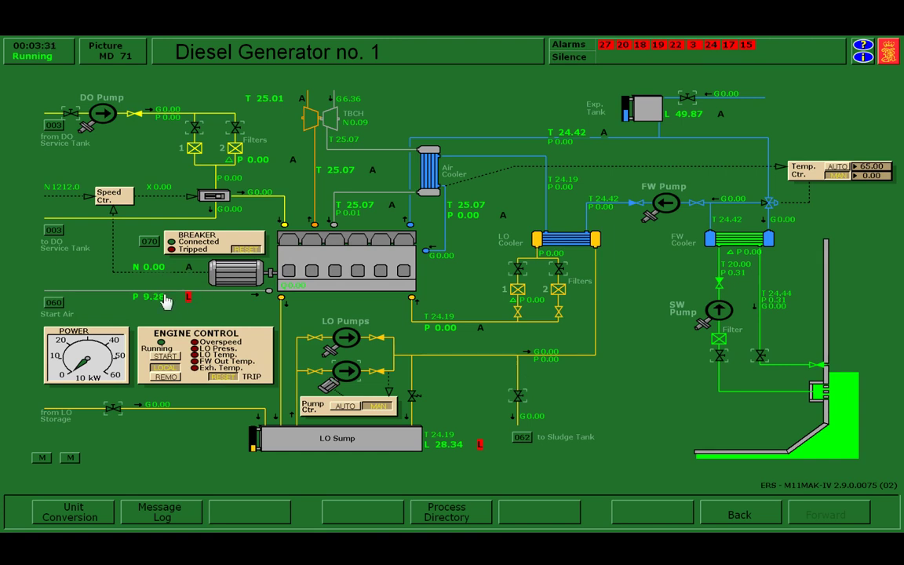
mouse_move(151, 309)
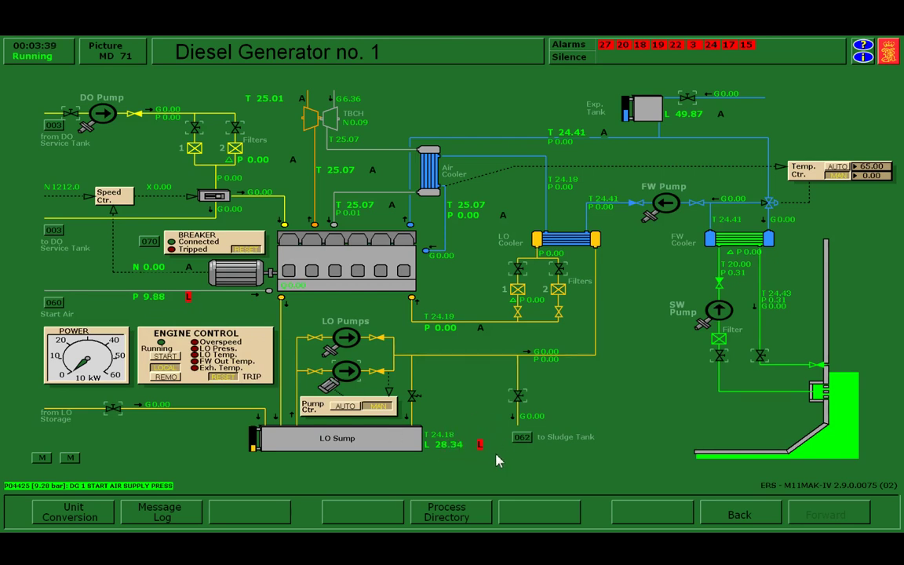
click(112, 412)
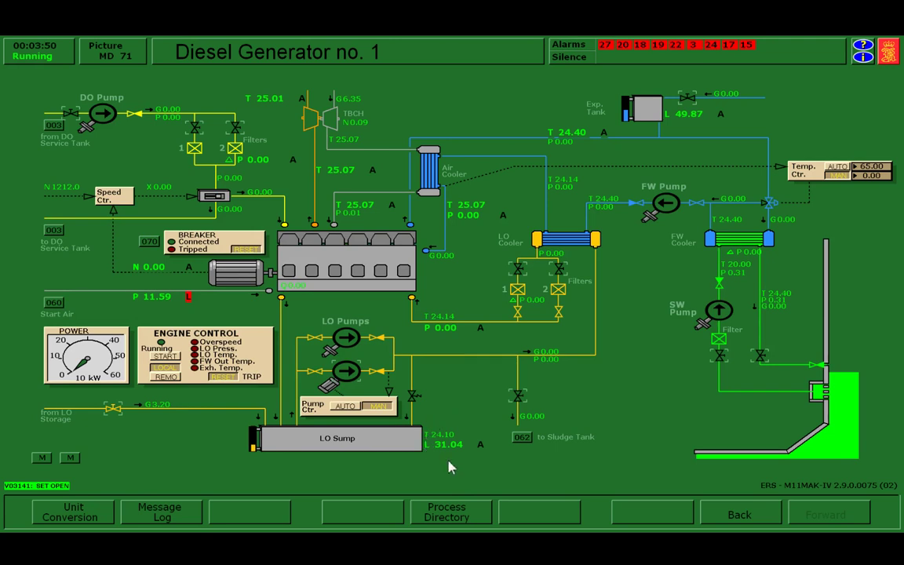
click(113, 411)
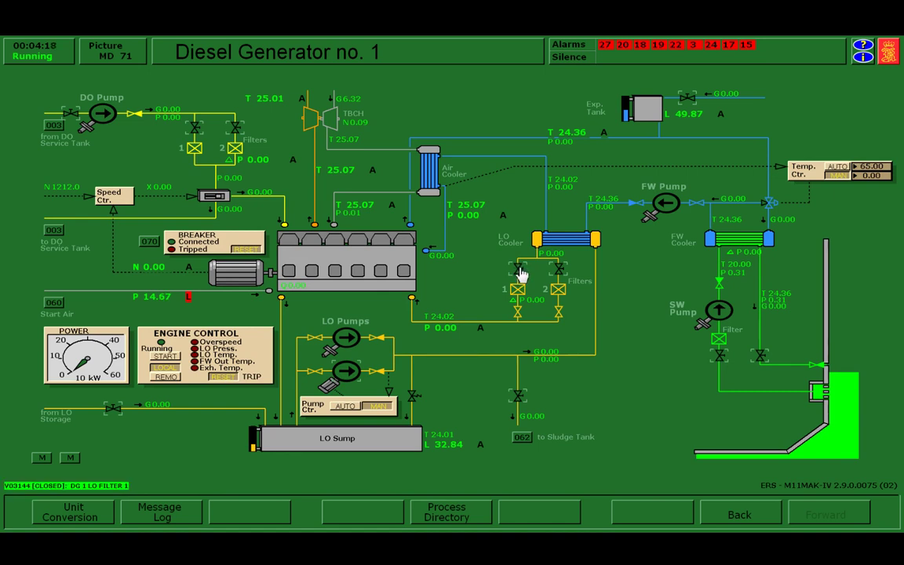
Open the valve of Diesel Generator no. 1's LO filter 1, start the electric LO priming pump and set its pump control to AUTO.
click(520, 271)
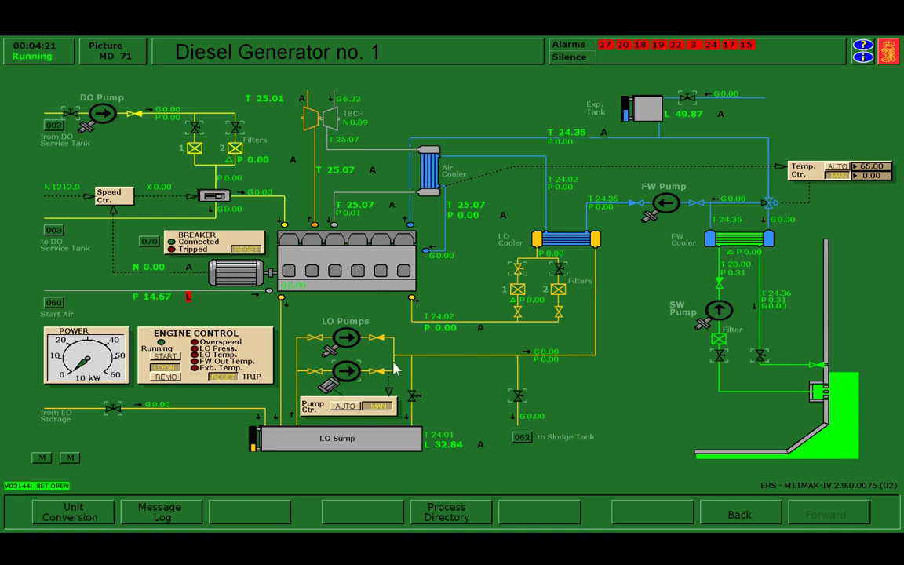
click(347, 377)
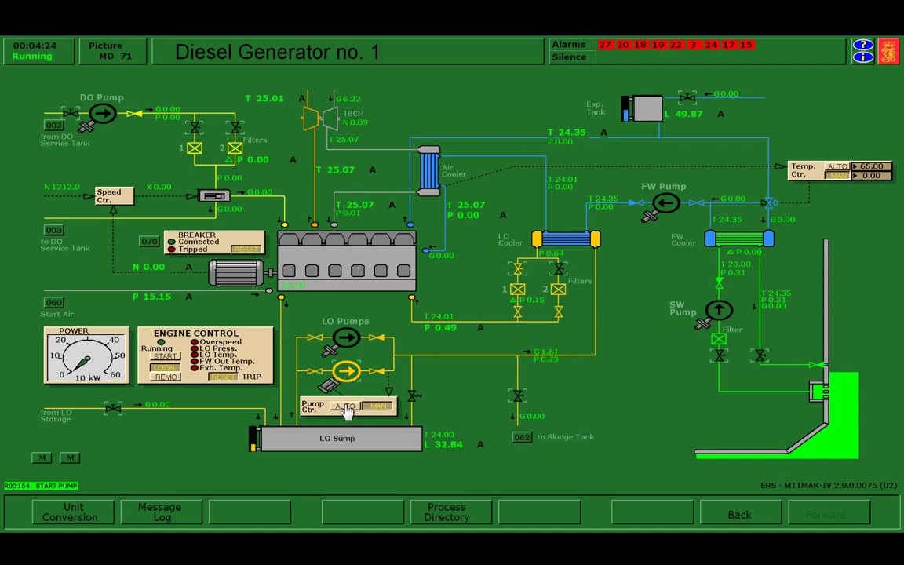
click(346, 408)
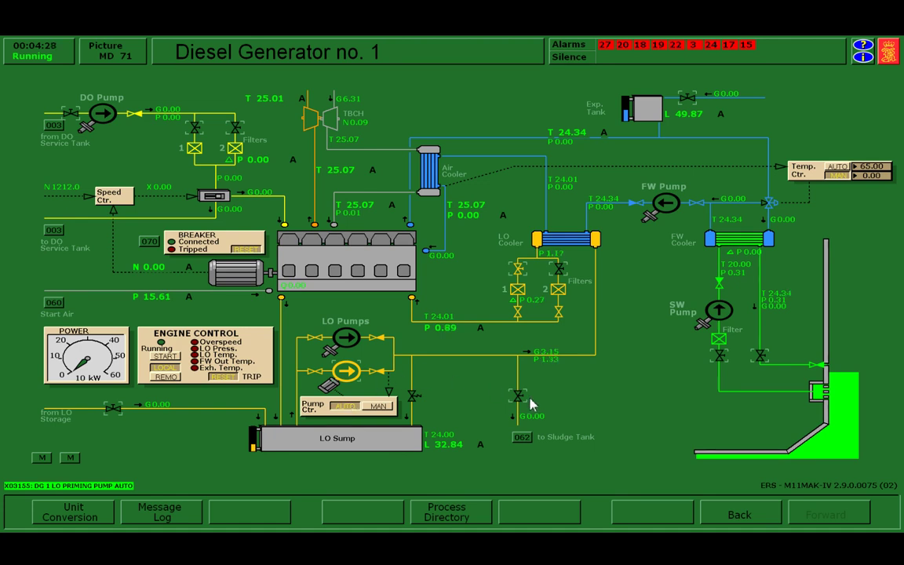
Open the suction and overboard valves of Diesel Generator no. 1's sea water pump and set the FW temperature controller to AUTO.
click(721, 358)
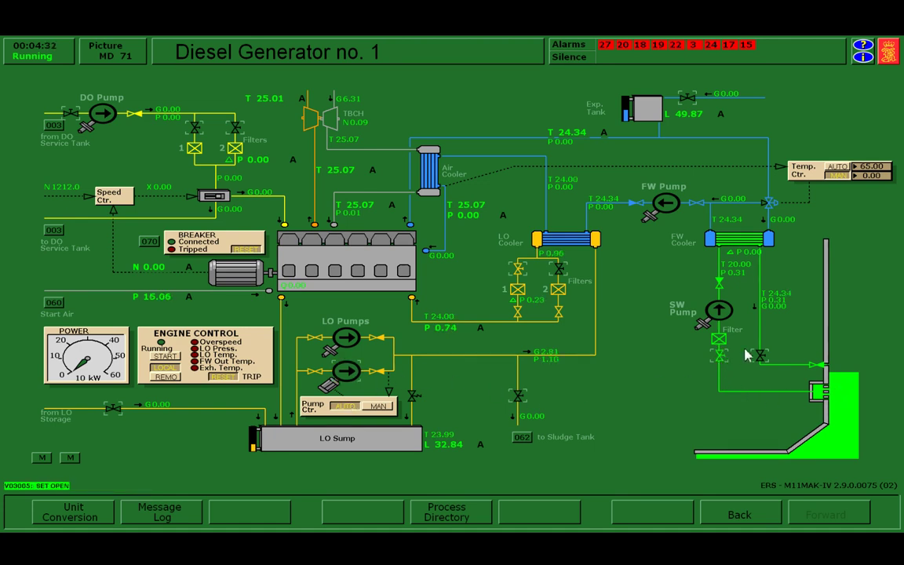
click(760, 359)
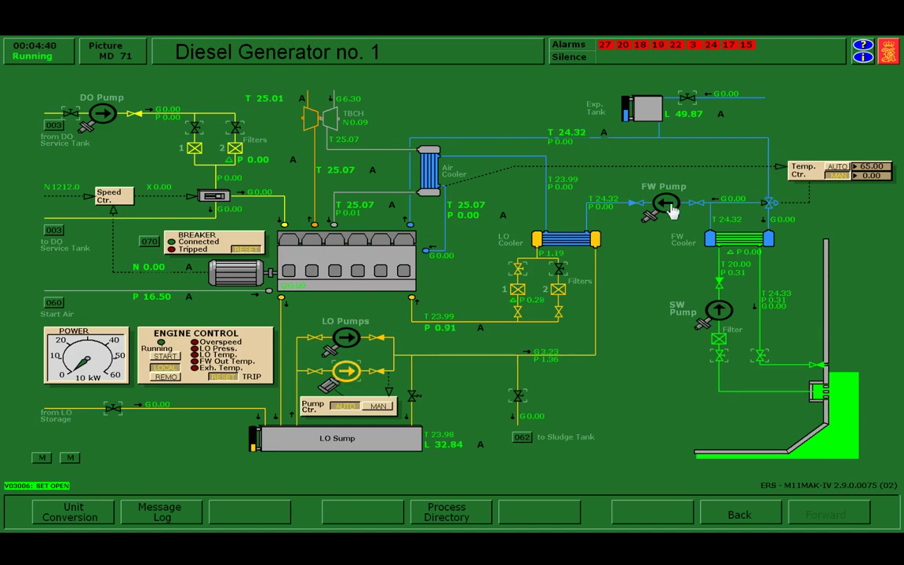
click(840, 172)
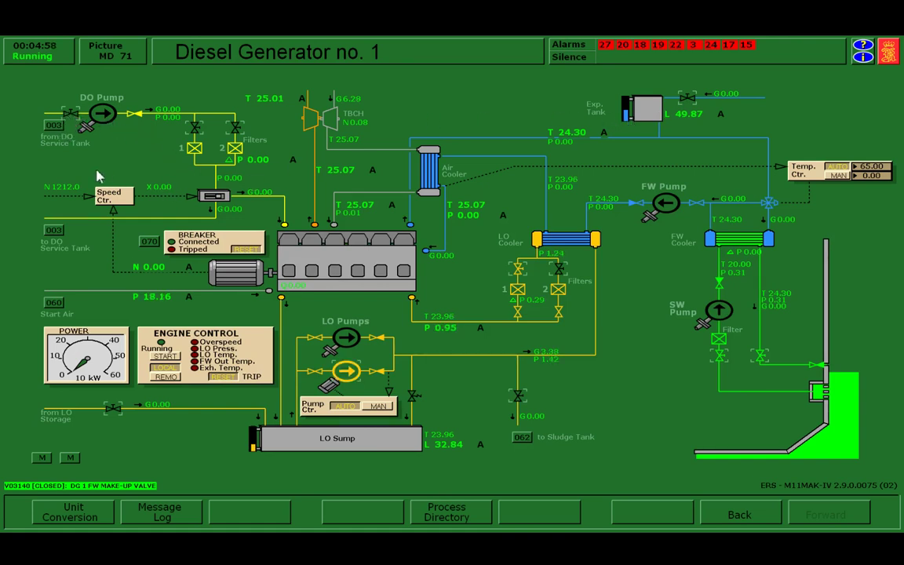
Open the DO supply valve to DG 1/2 in Fuel Oil Service Tanks, plus Diesel Generator no. 1's DO pump inlet and DO filter 1 valves.
click(55, 128)
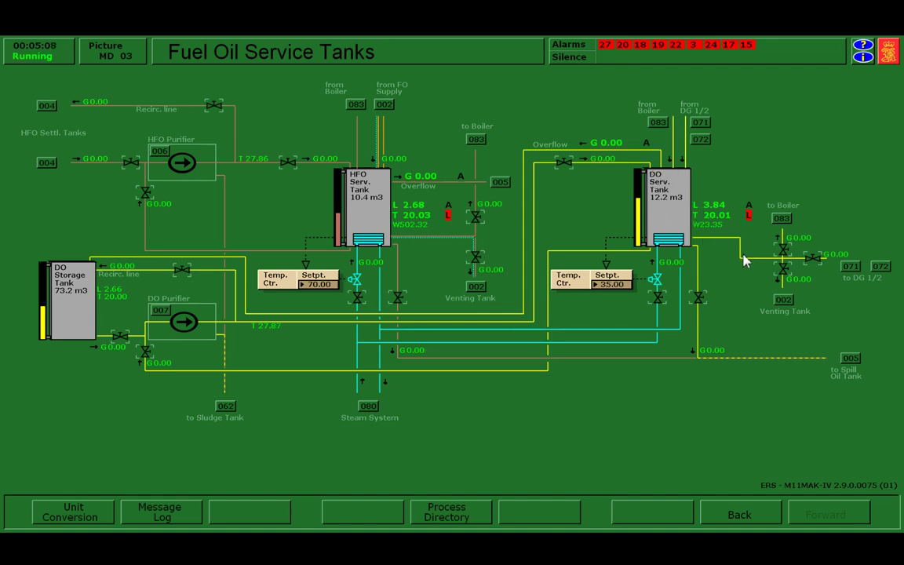
click(816, 257)
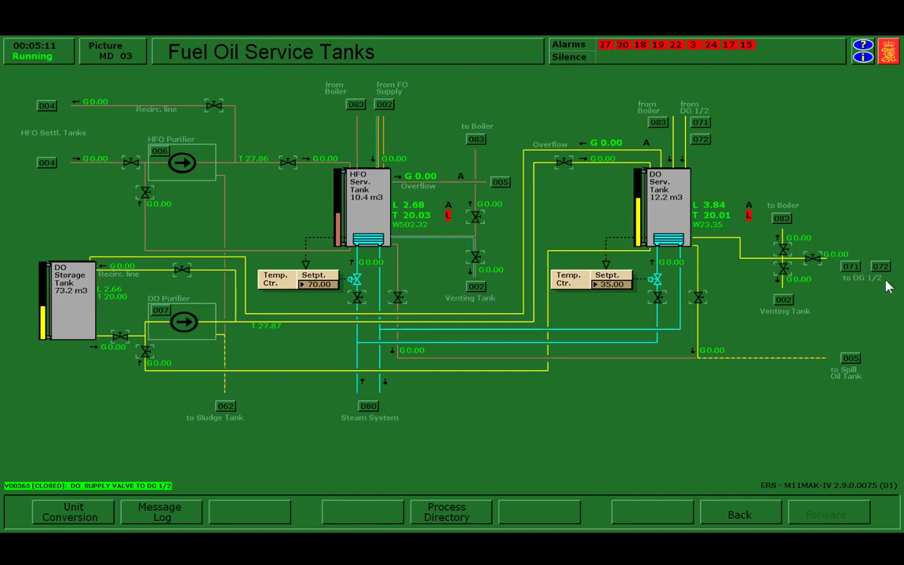
click(815, 264)
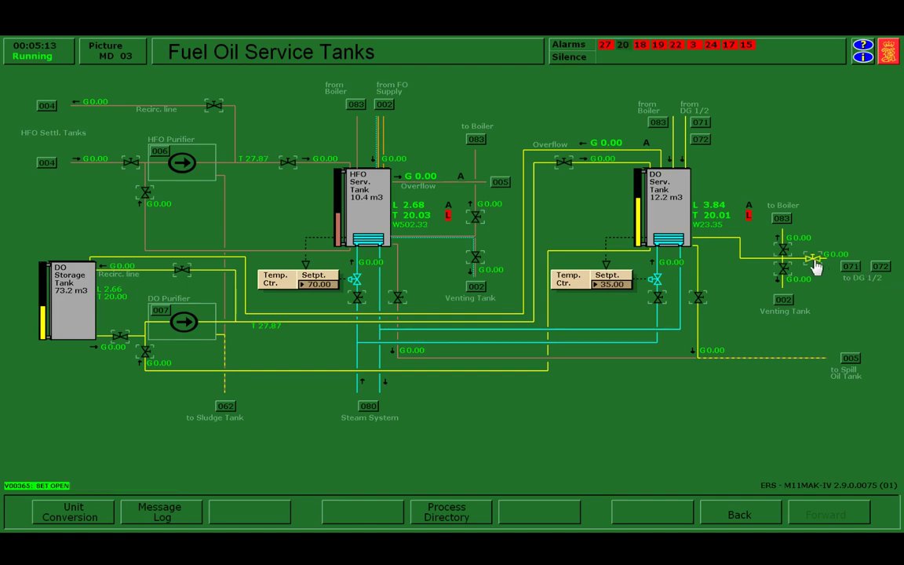
click(852, 268)
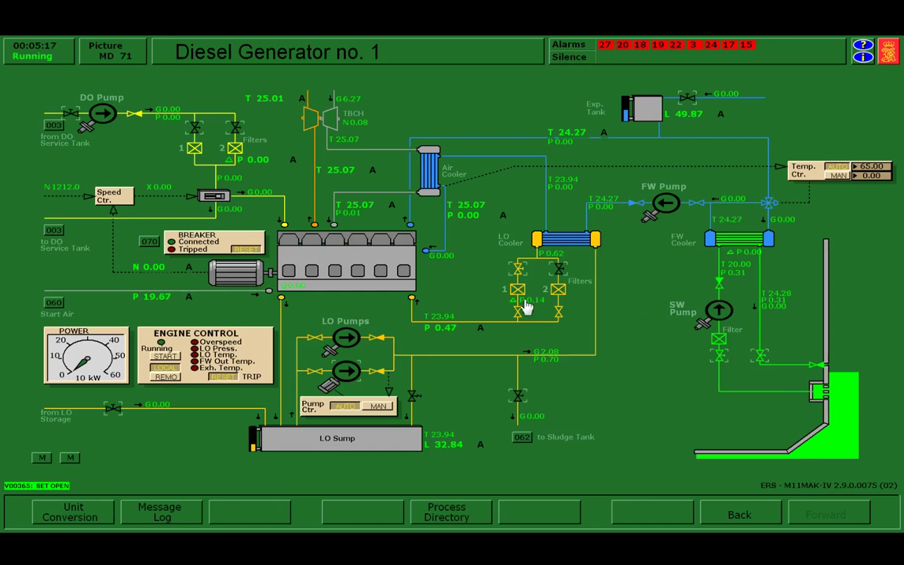
click(71, 116)
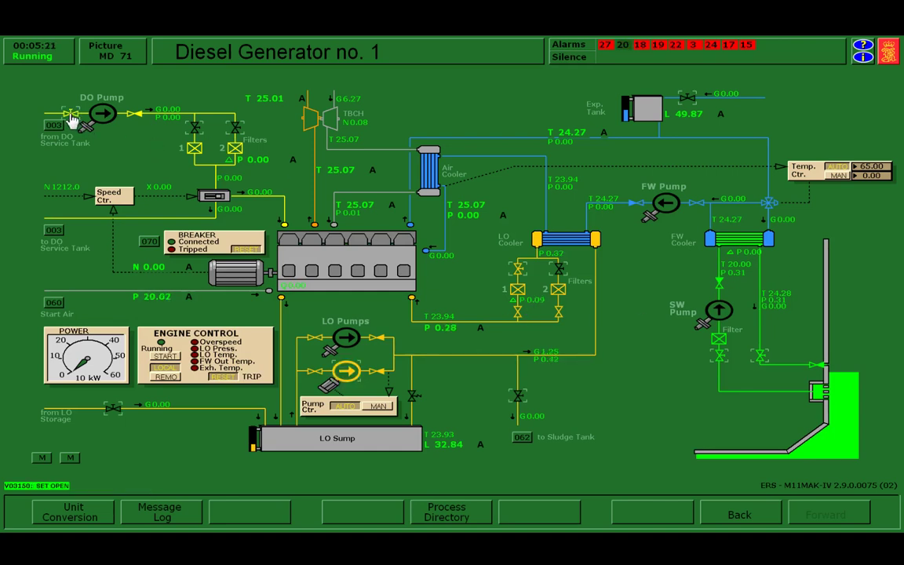
click(195, 134)
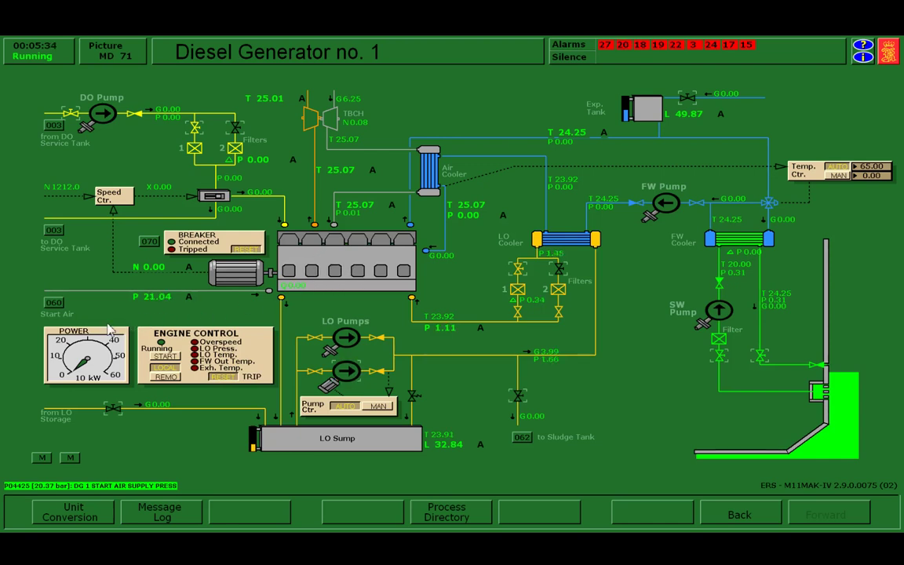
Start Diesel Generator no. 1 from its local engine control and connect its breaker to main bus bar 1 in the Electric Power Plant picture.
click(167, 356)
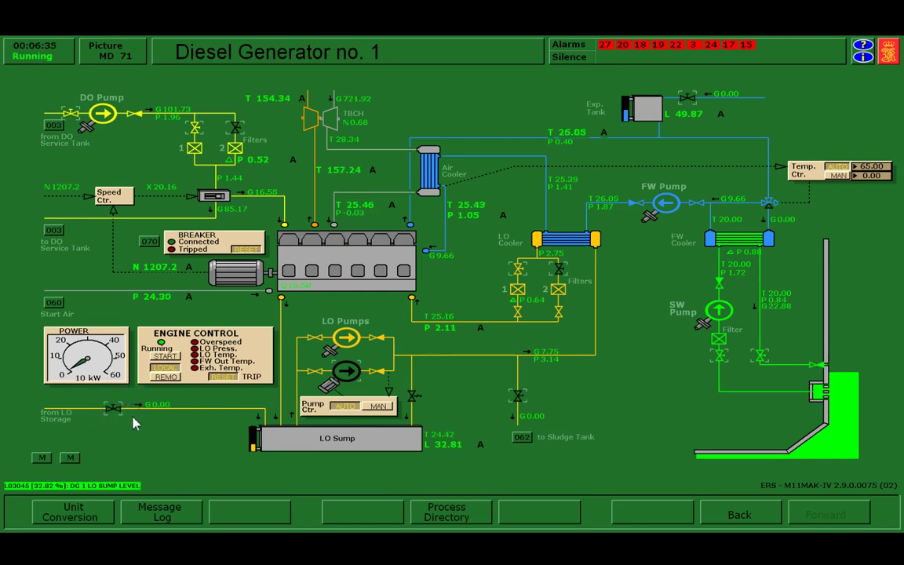
click(151, 243)
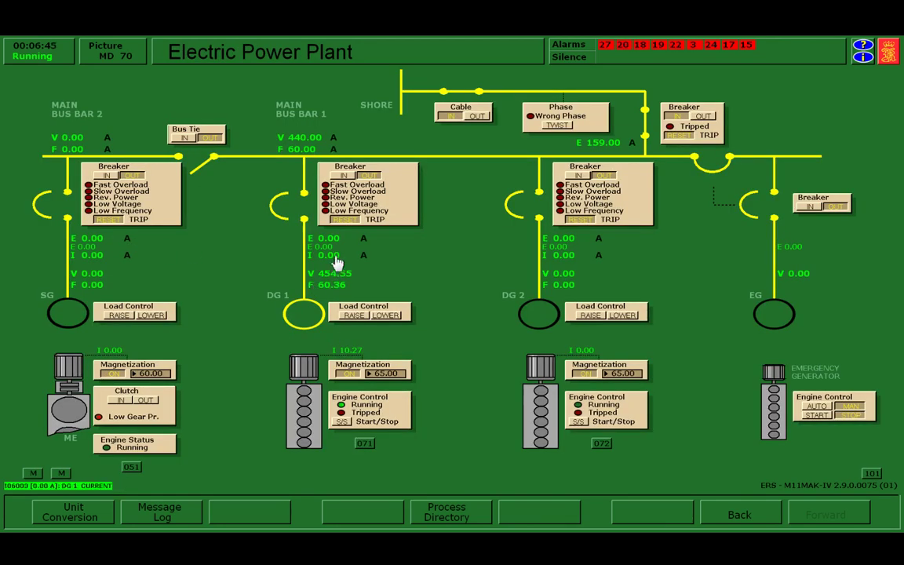
click(346, 176)
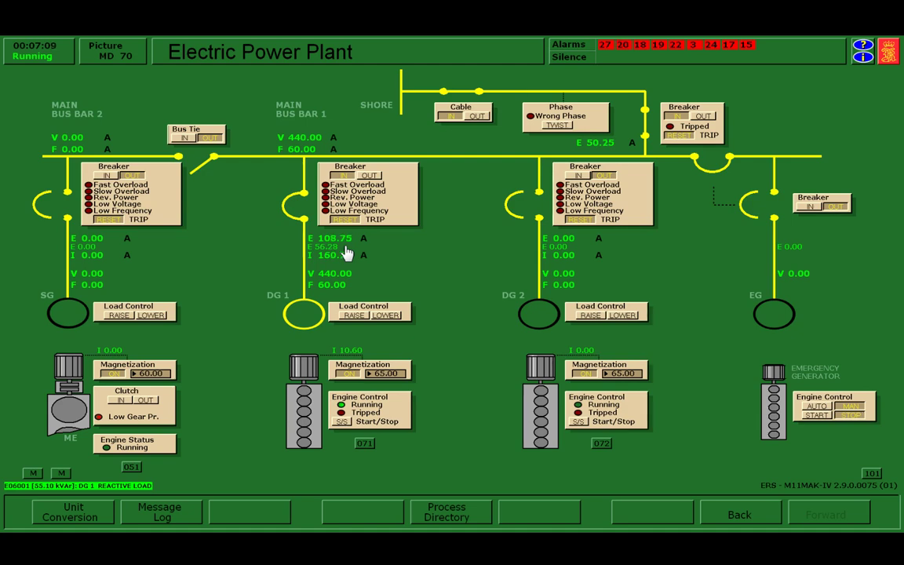
Go to the Electrical Consumers picture and check the breakers and the consumers fed from each bus bar.
key(Page_Down)
key(Page_Down)
key(Page_Down)
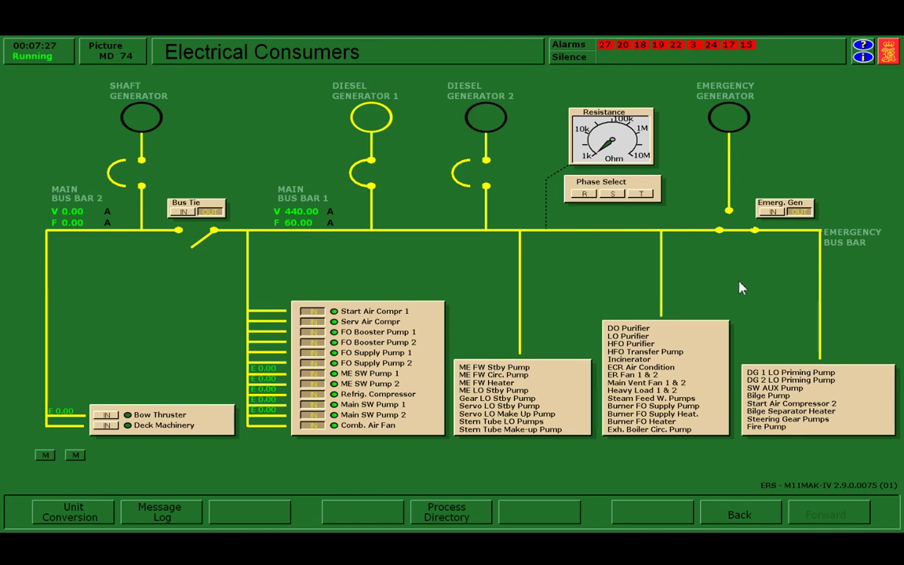
On the Steam Generation Plant picture, set the boiler level controller's manual output to 50 and start feed water pump 1.
key(F5)
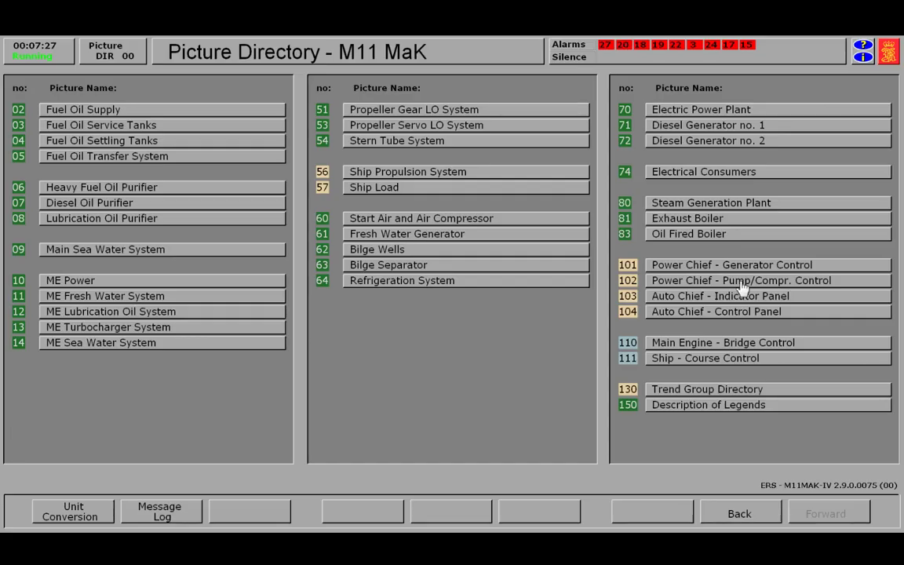
click(709, 209)
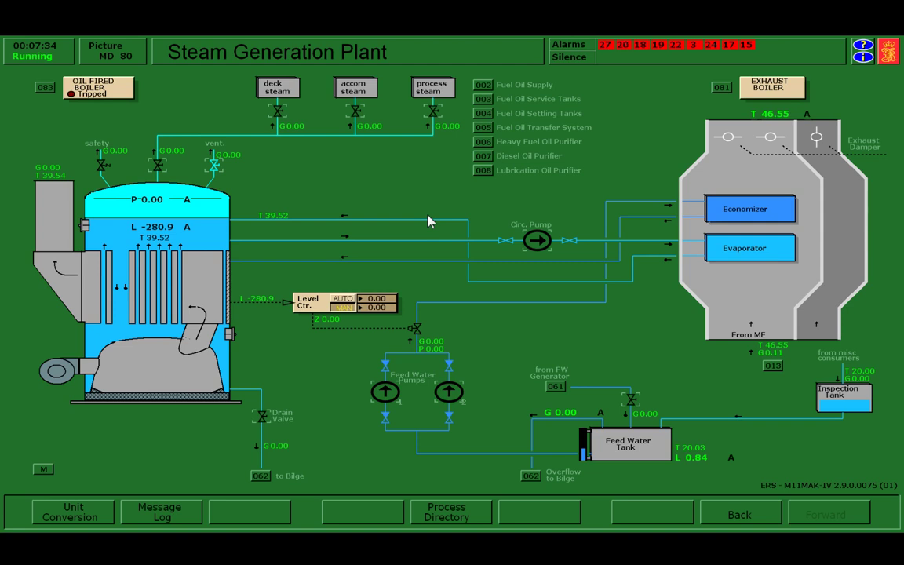
mouse_move(131, 215)
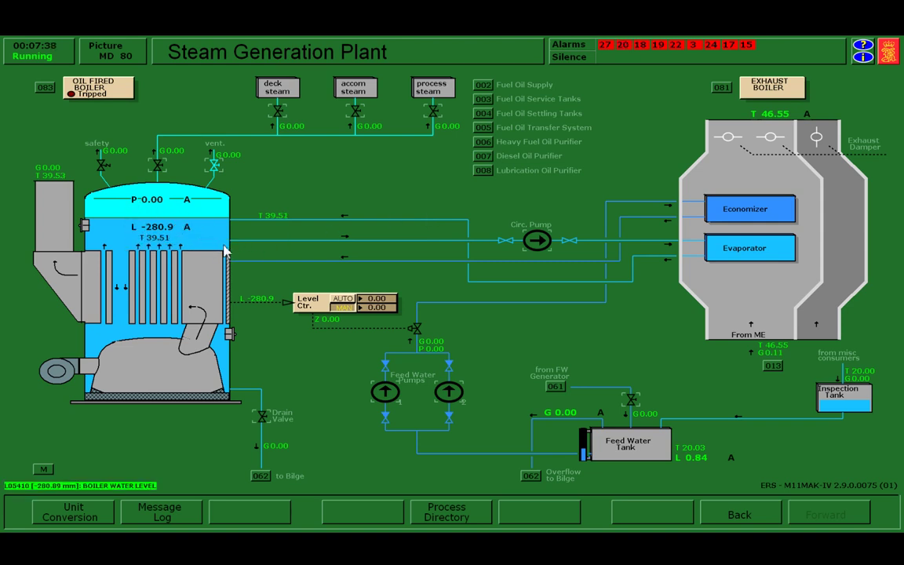
click(379, 307)
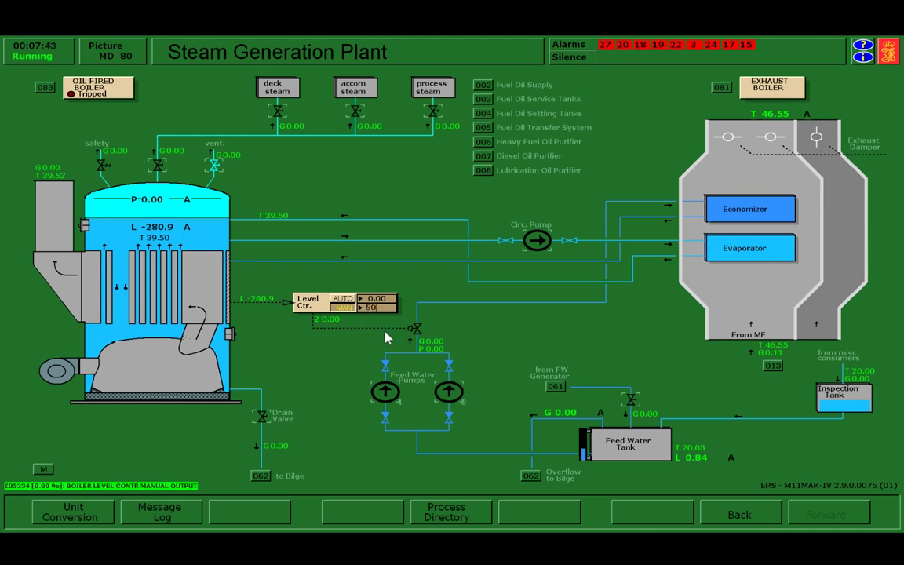
text(50)
key(Return)
click(386, 393)
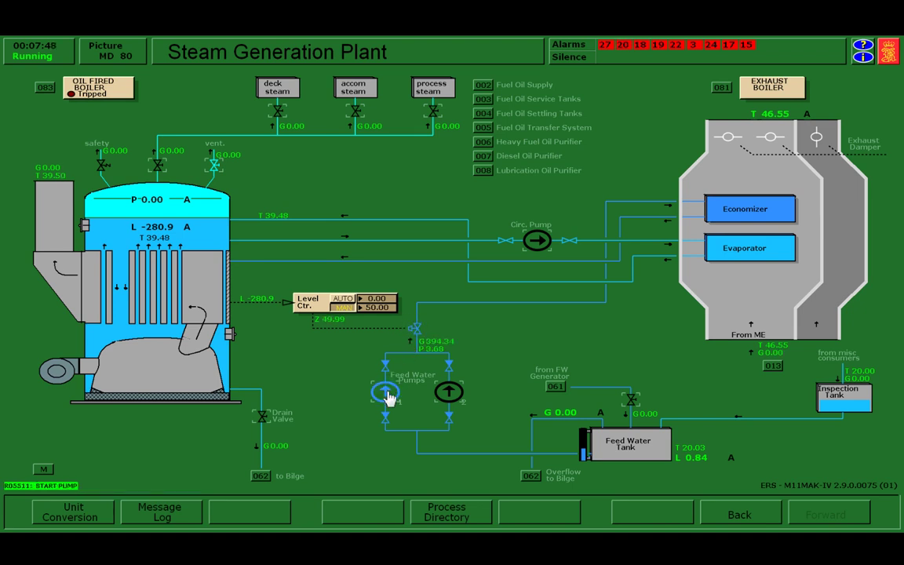
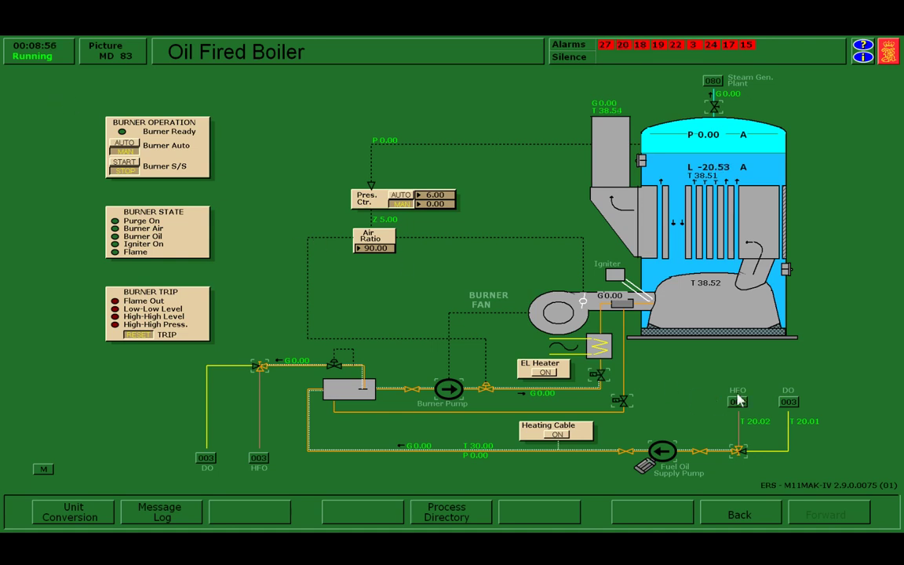
From the Oil Fired Boiler picture, go to Fuel Oil Service Tanks, open the DO supply valve to the boiler and return.
click(788, 402)
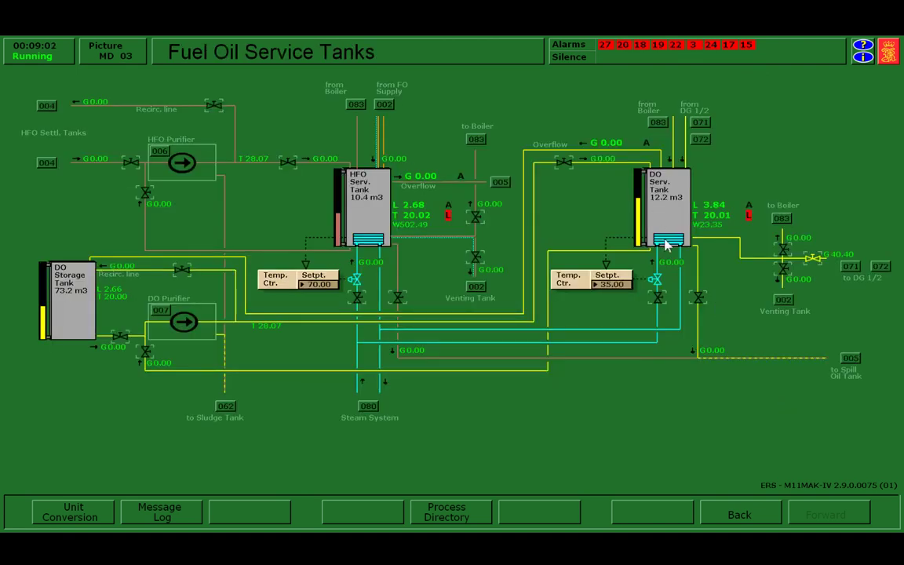
click(785, 251)
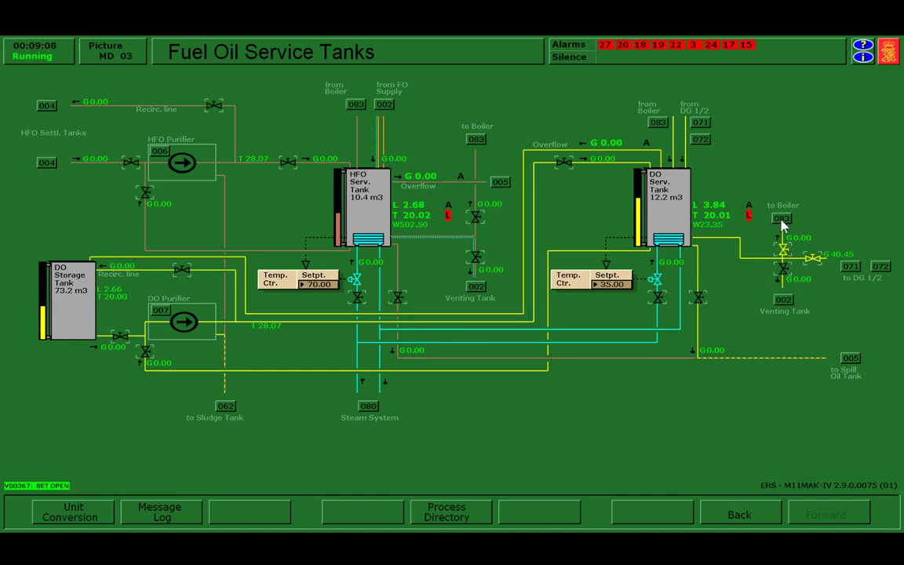
click(782, 220)
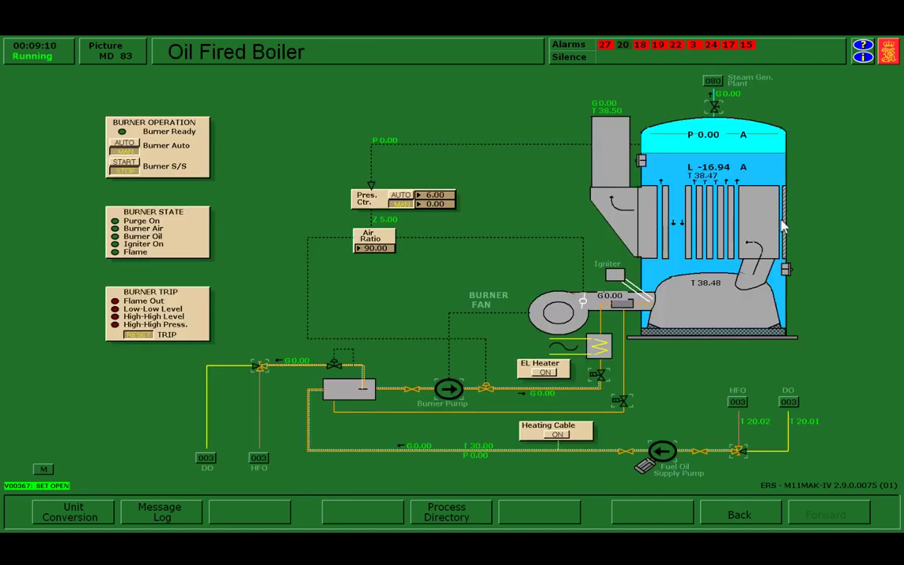
Switch the boiler's fuel supply and return three-way valves from HFO to DO and start the fuel oil supply pump.
click(739, 453)
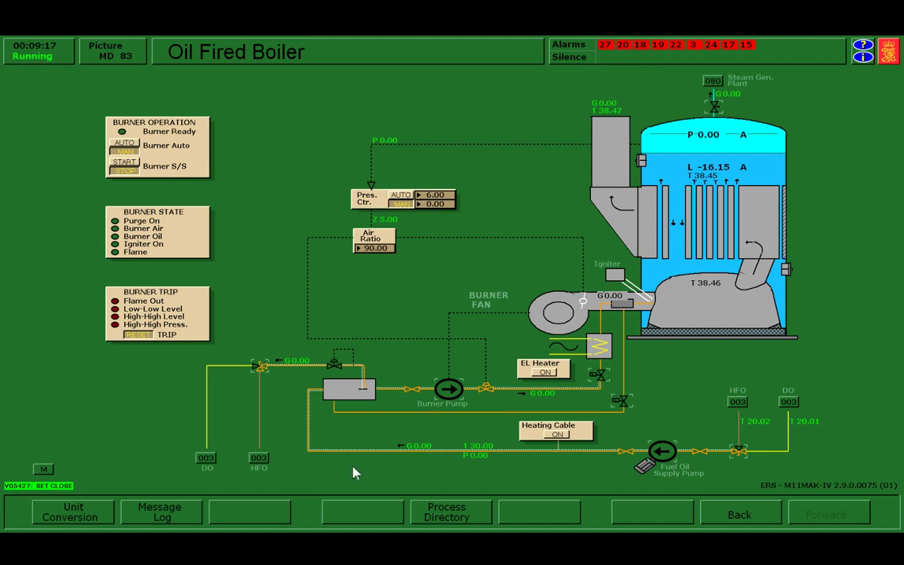
click(261, 368)
click(663, 453)
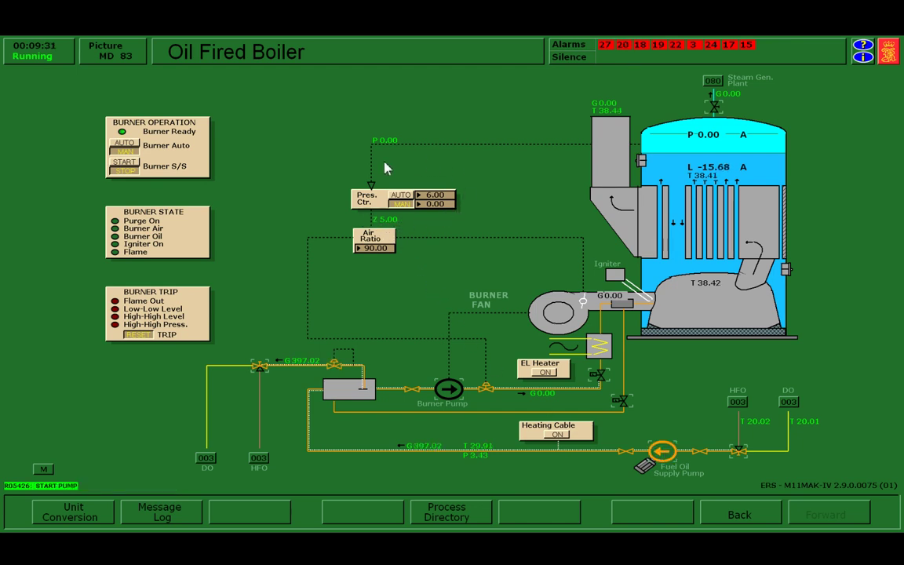
Start the boiler burner in manual operation, keeping the pressure controller in MAN, and check the steam pressure.
click(405, 206)
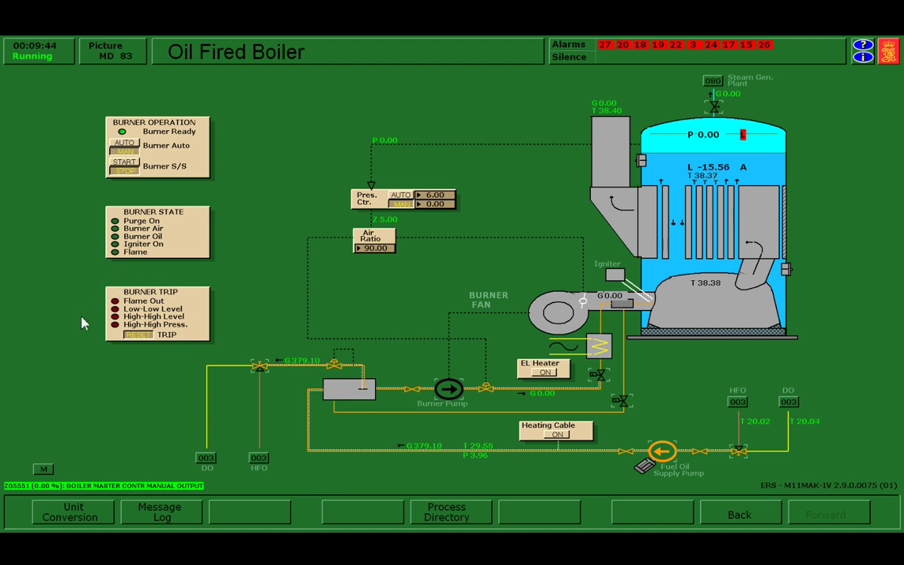
click(122, 166)
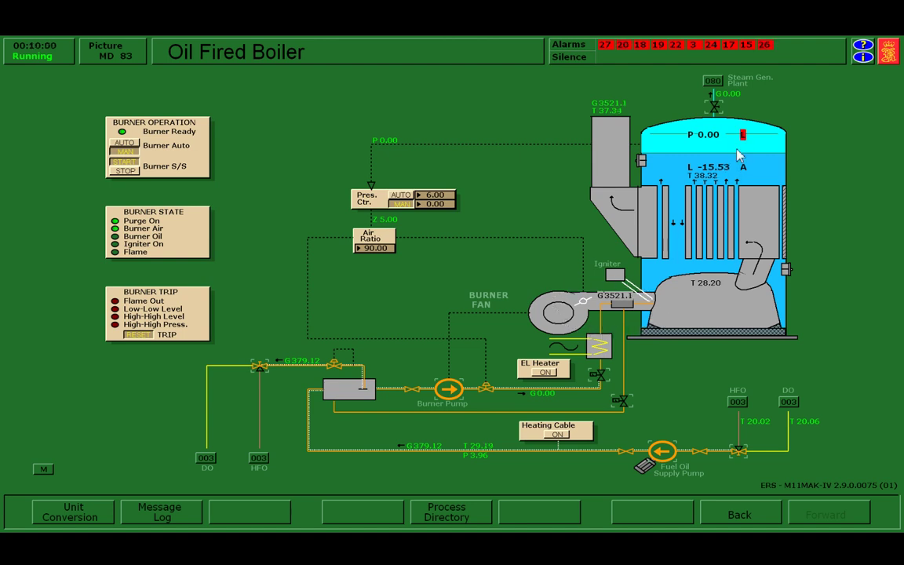
click(746, 144)
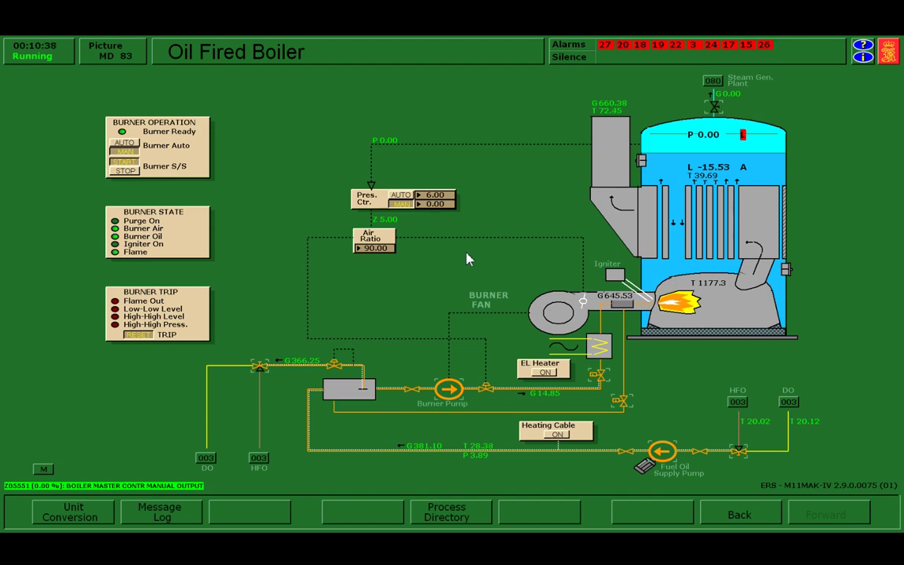
Return to the Steam Generation Plant picture and check the boiler water temperature.
key(alt+Left)
key(alt+Right)
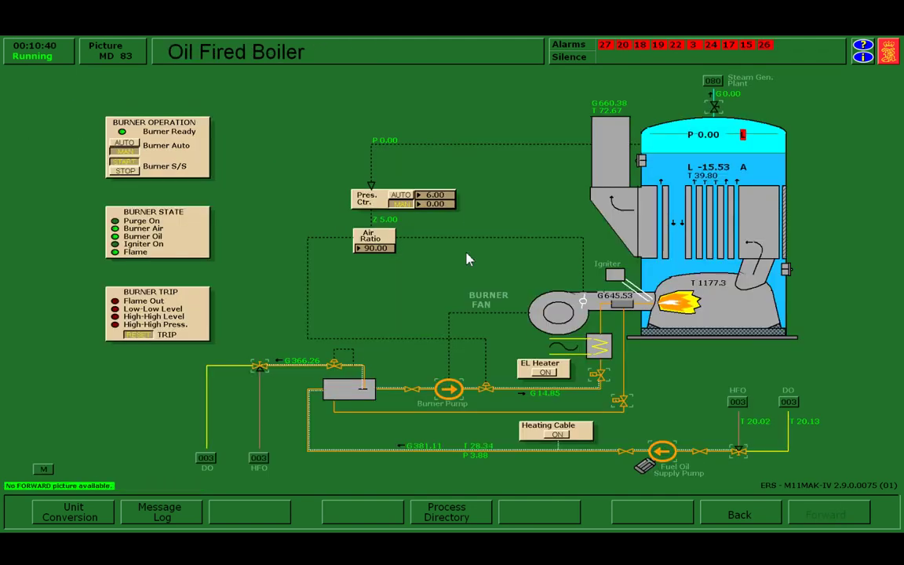
key(alt+Left)
key(alt+Right)
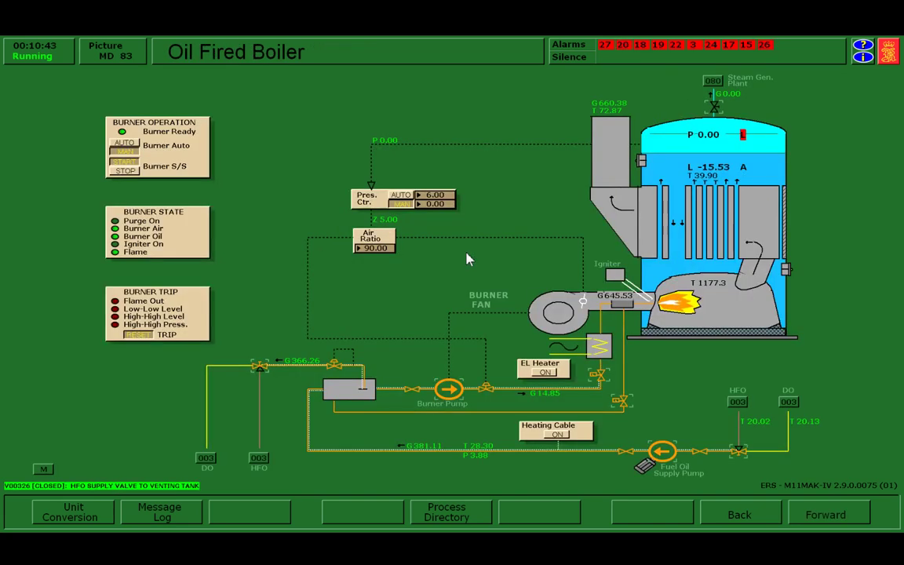
key(alt+Right)
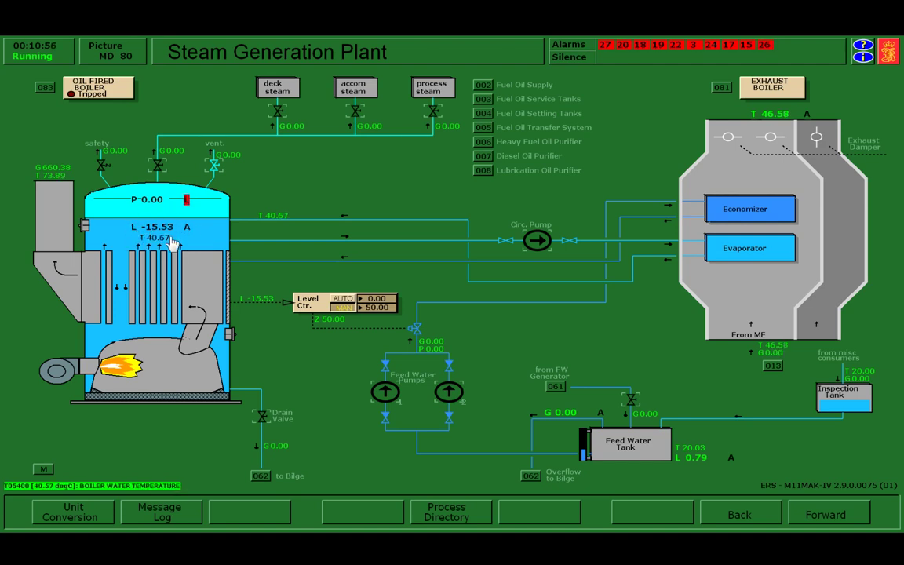
Check the air receiver pressures on the Start Air picture and the compressors' AUTO settings in Power Chief - Pump / Compressor.
key(F5)
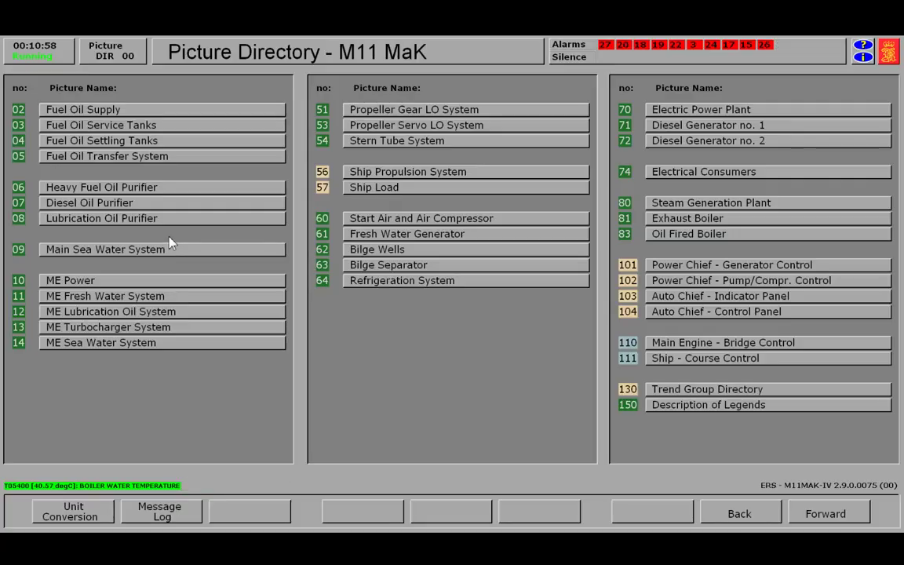
click(379, 223)
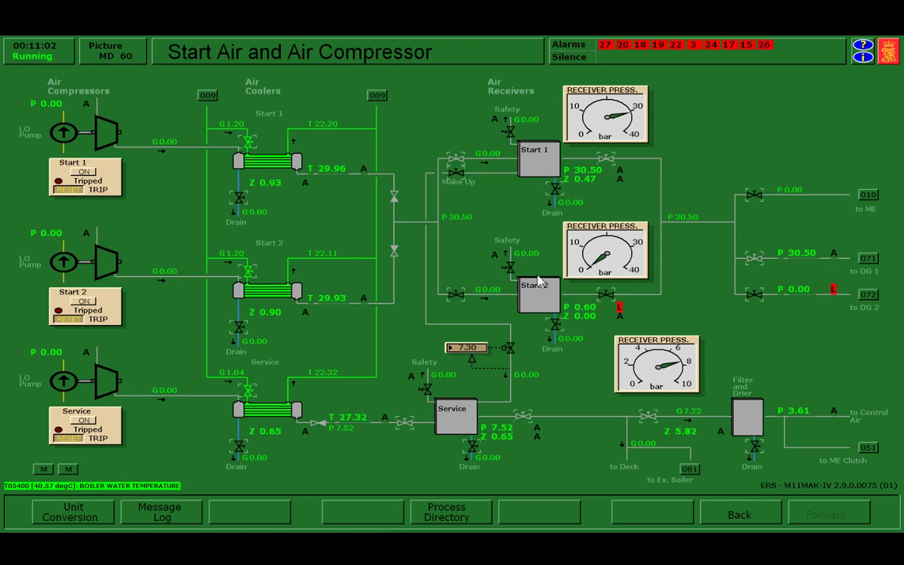
click(620, 171)
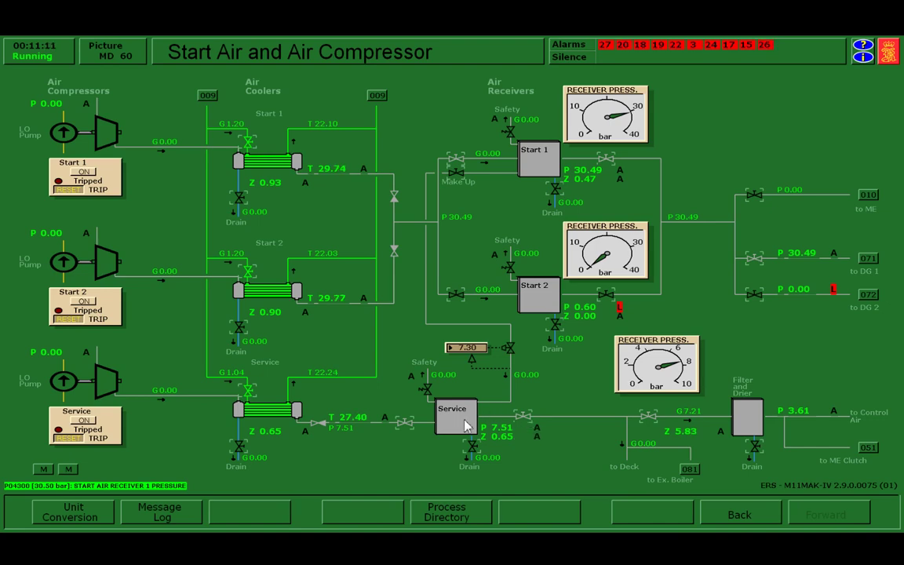
key(F5)
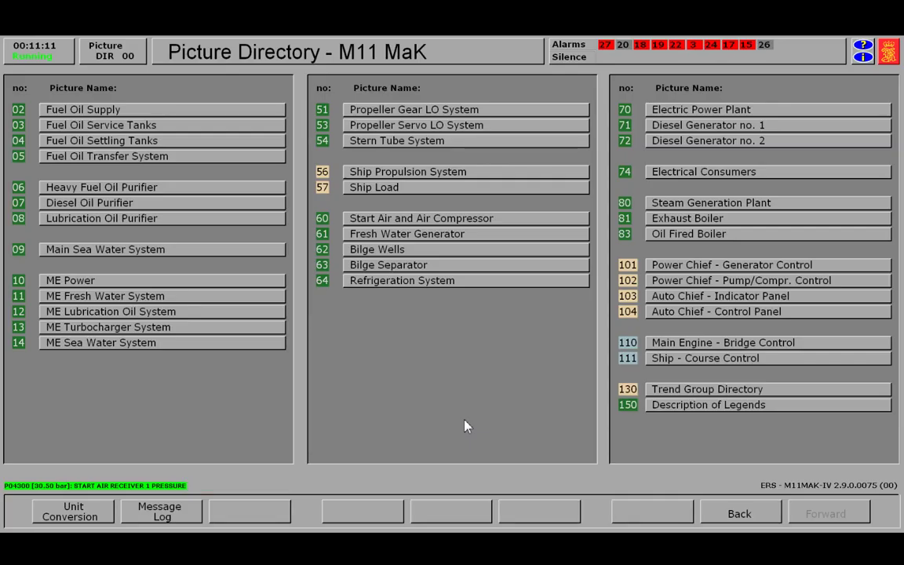
click(721, 281)
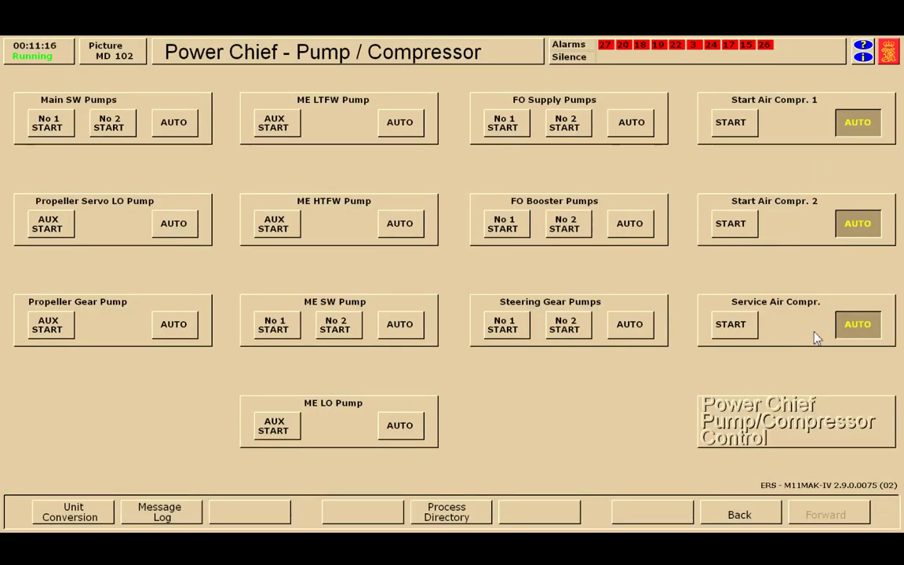
Review the Main Sea Water System picture and the operating condition of Diesel Generator no. 1.
key(F5)
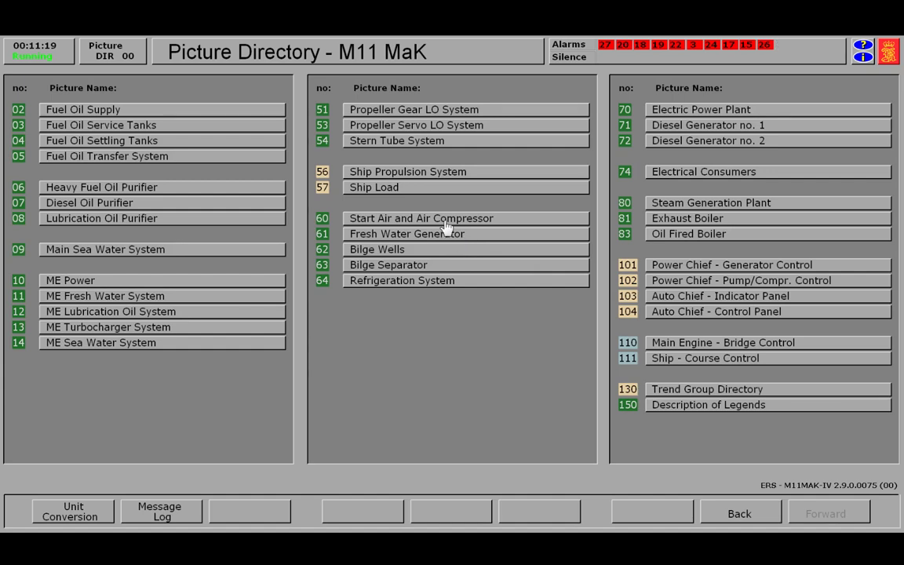
click(185, 251)
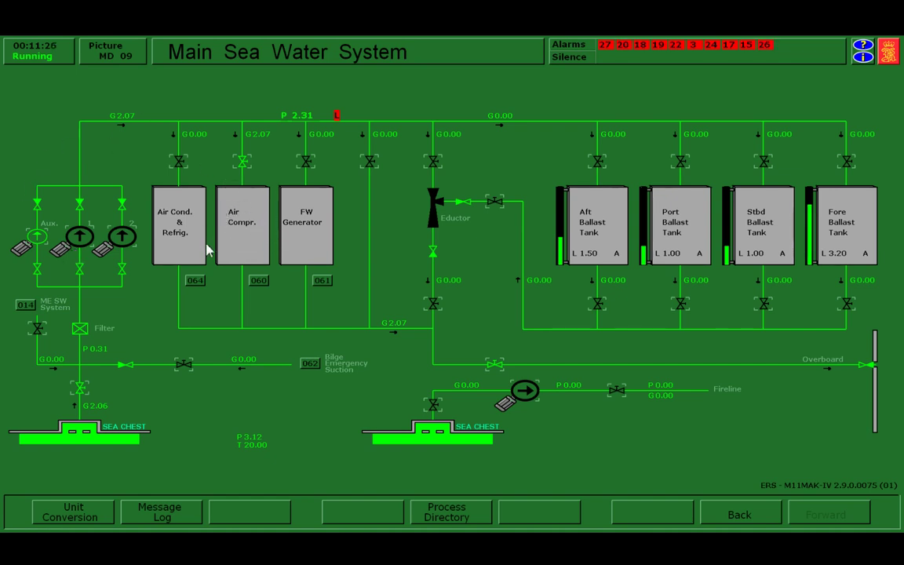
click(267, 285)
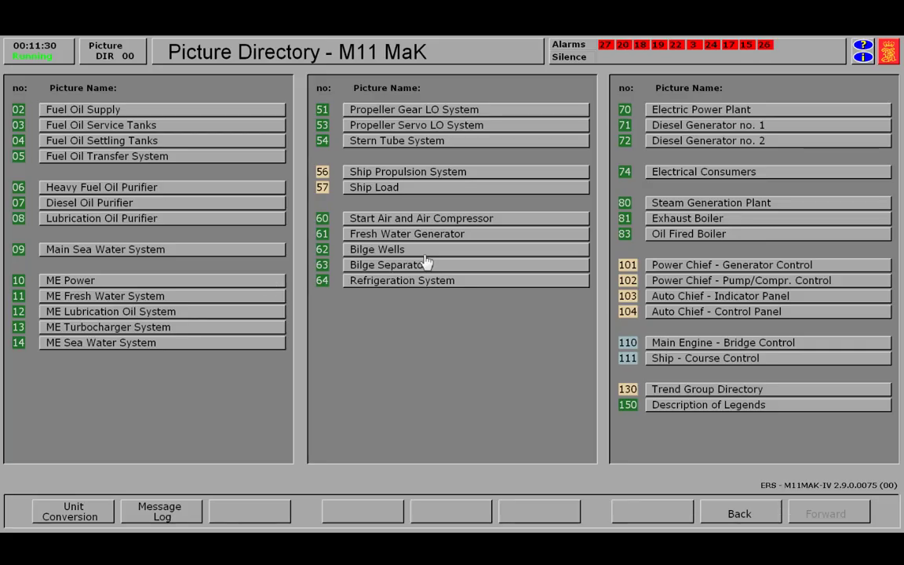
click(671, 125)
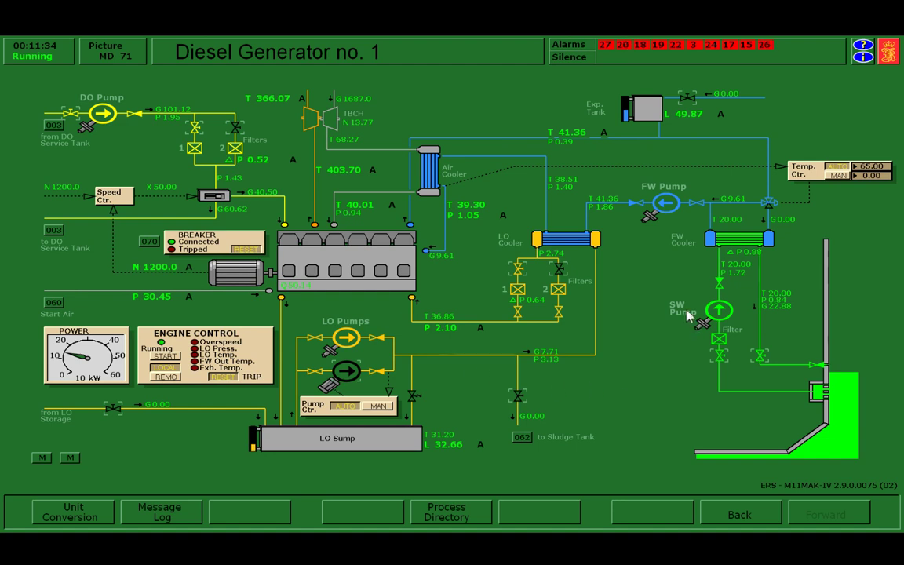